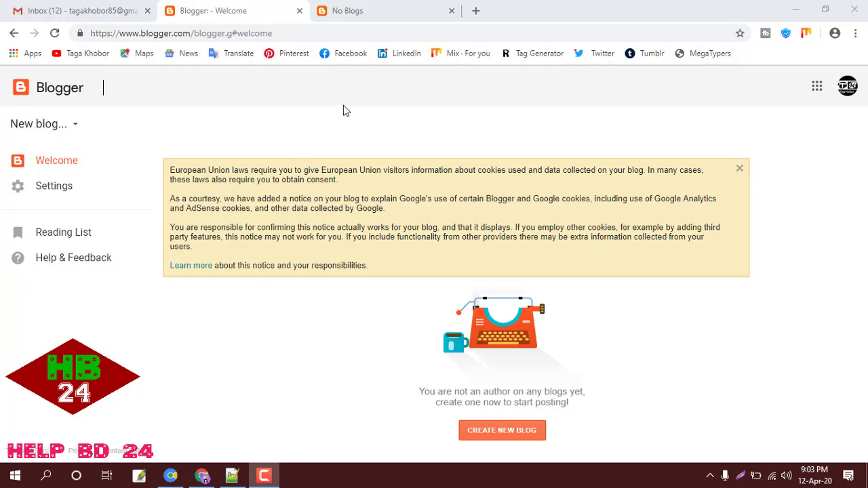
Start creating a blog from the No Blogs page and enter Taga Khobor as its title
left_click(370, 20)
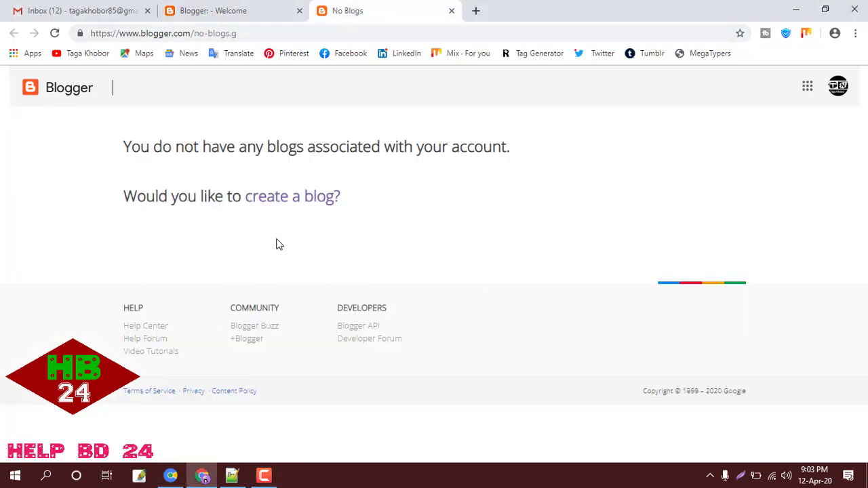
left_click(283, 203)
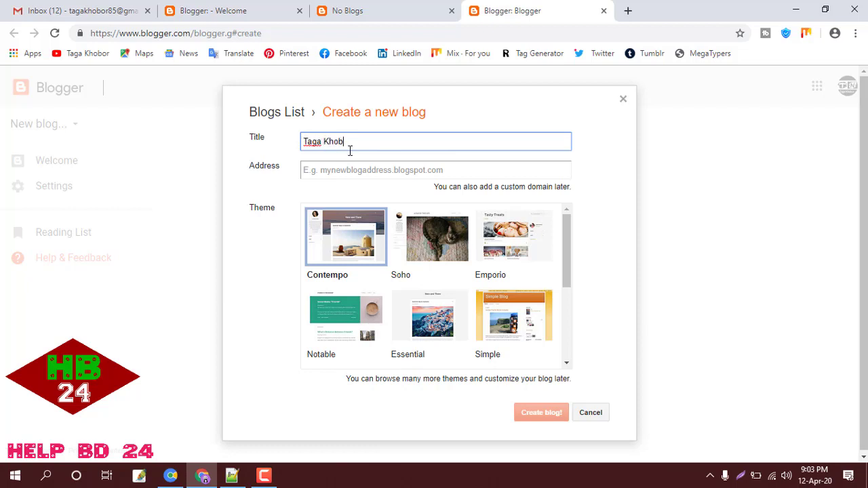
key("Tab")
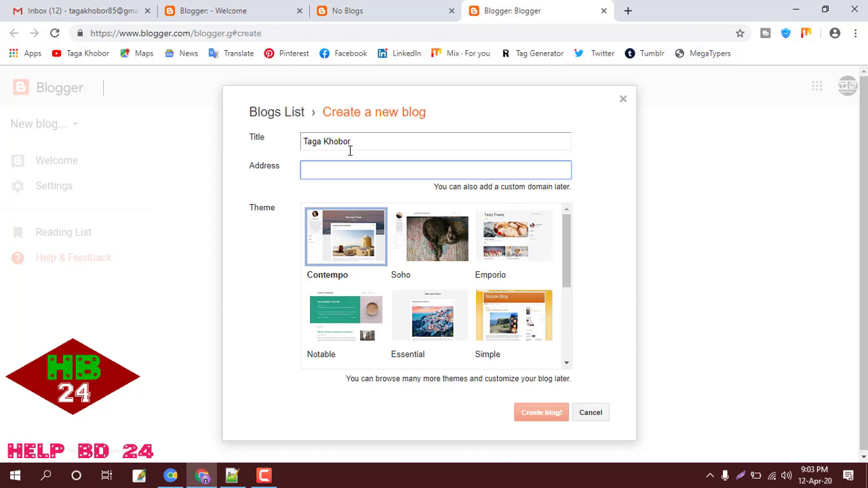
type("K")
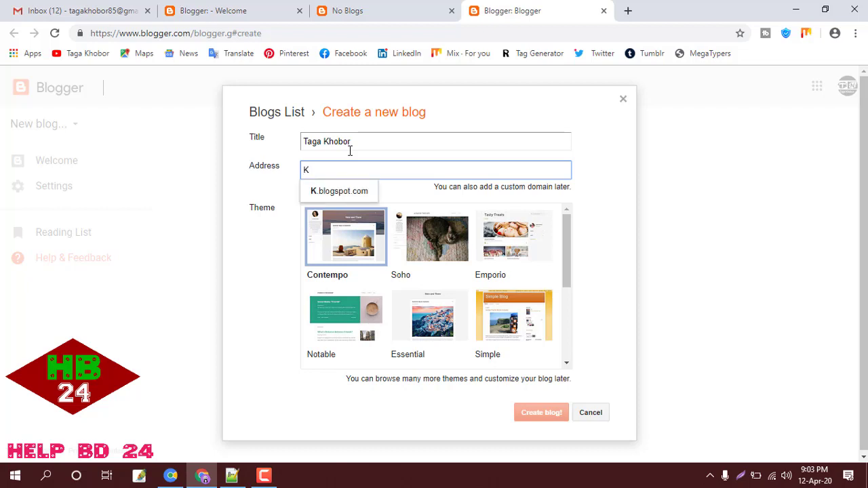
type("ushtia")
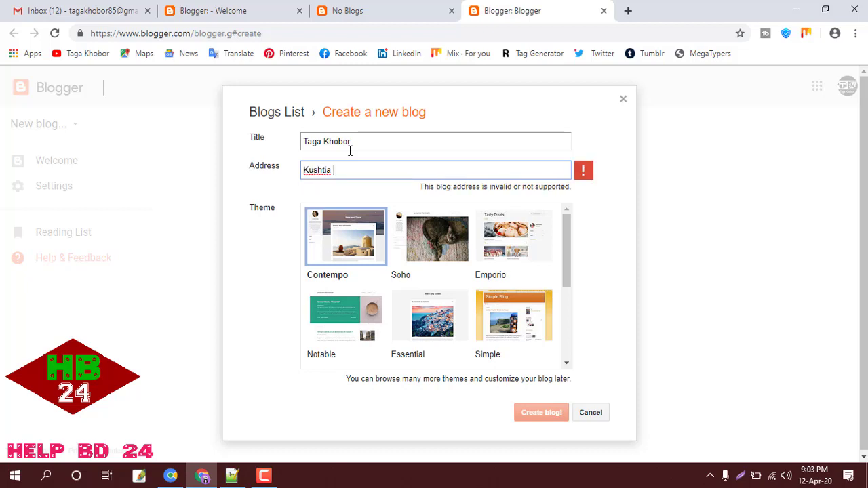
key("BackSpace")
key("BackSpace")
key("BackSpace")
key("BackSpace")
key("BackSpace")
key("BackSpace")
key("BackSpace")
key("BackSpace")
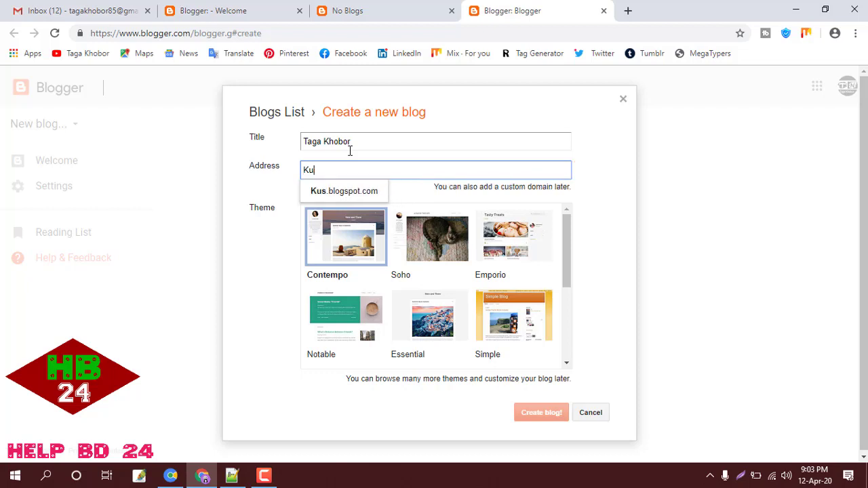
Create the blog at the address tagakhobor.blogspot.com with the Emporio theme
type("tagakhobor")
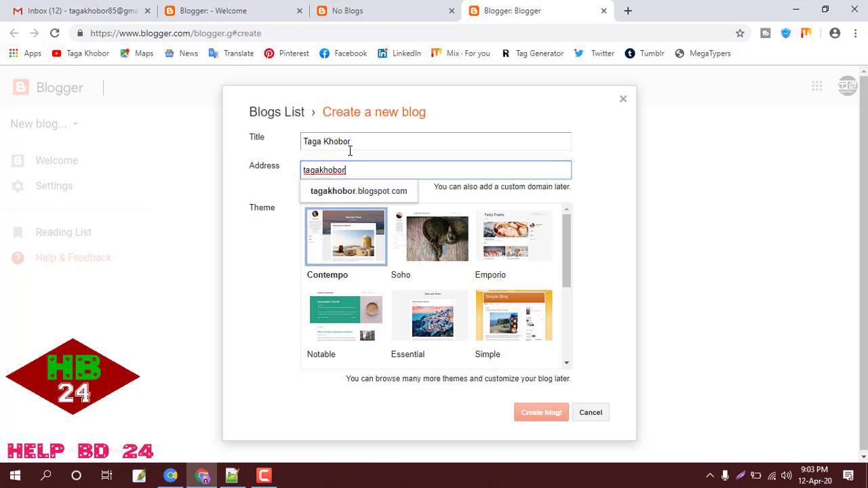
left_click(340, 195)
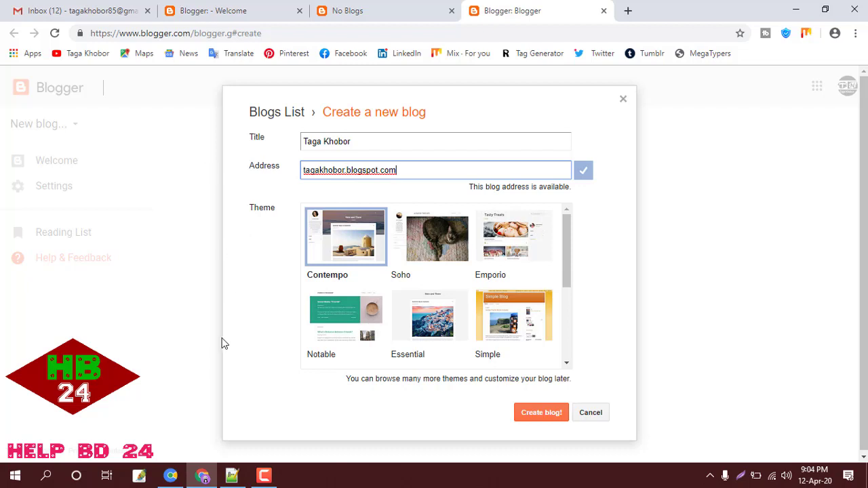
left_click(519, 247)
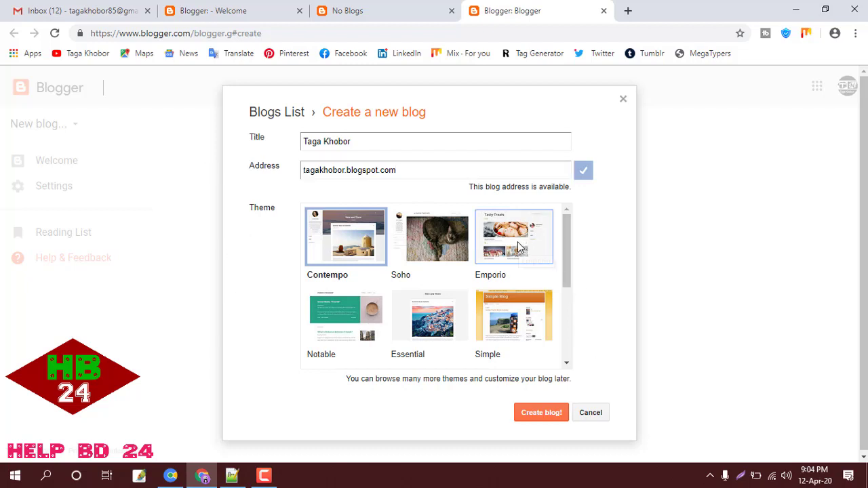
left_click(544, 415)
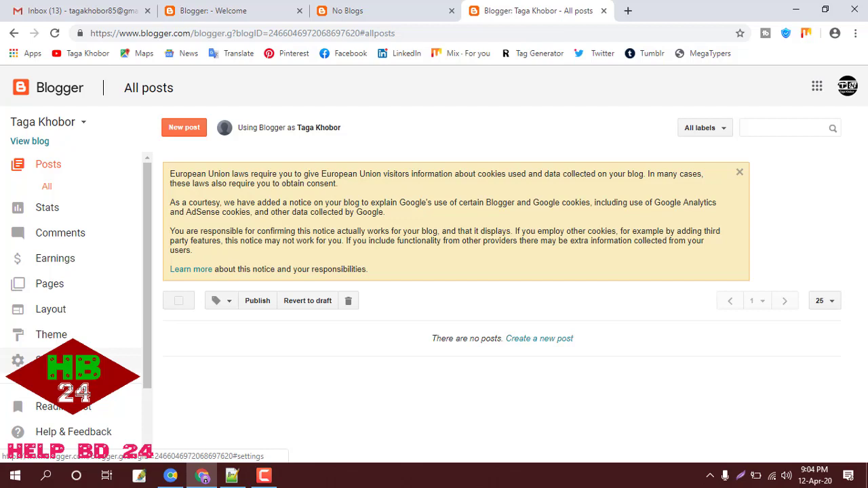
Set the blog's description to "24 hours News" in the basic settings and save it
left_click(49, 360)
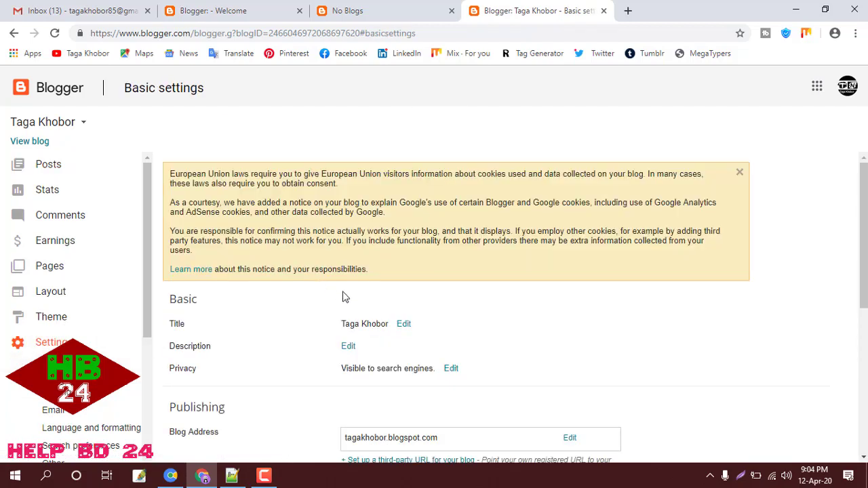
scroll(412, 330, "down", 1)
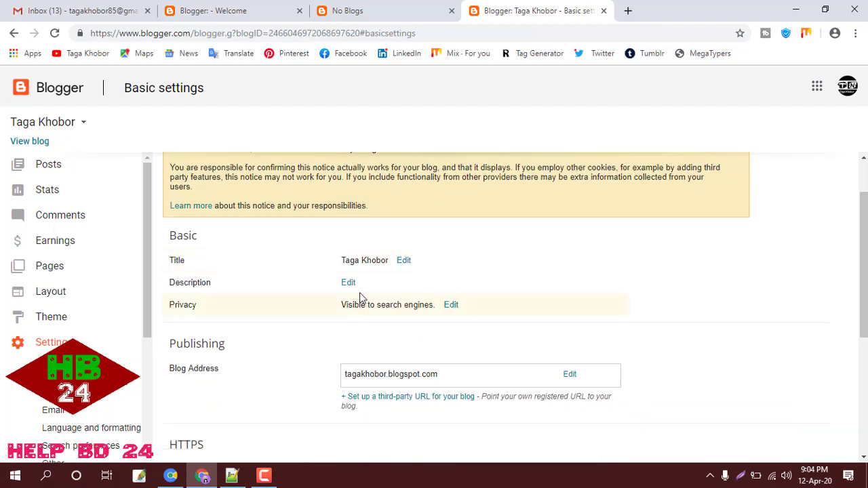
left_click(349, 285)
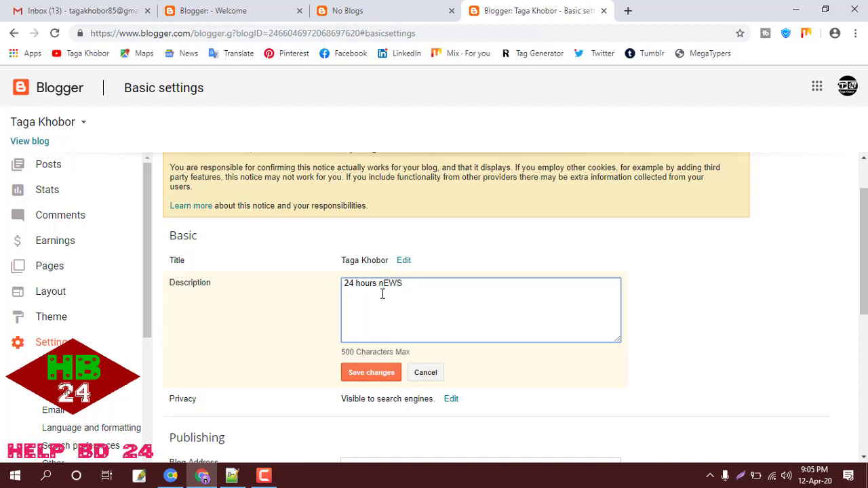
key("BackSpace")
key("BackSpace")
key("BackSpace")
type("EWS")
key("Tab")
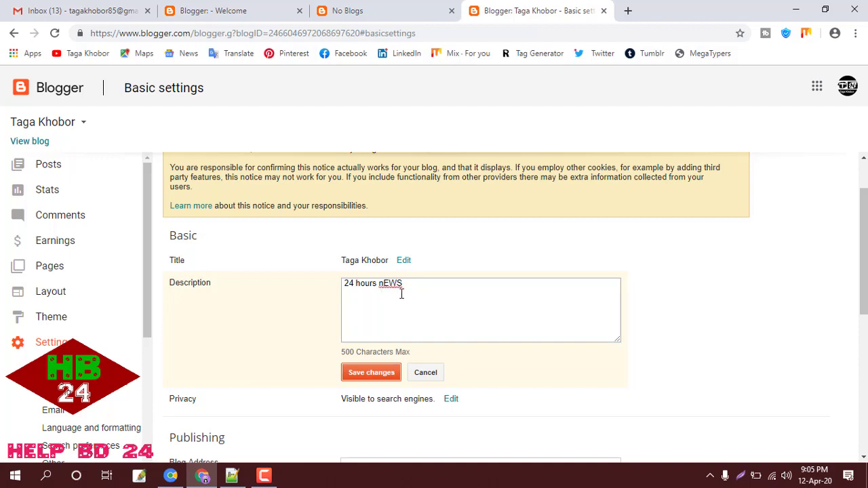
left_click(407, 283)
key("BackSpace")
key("BackSpace")
key("BackSpace")
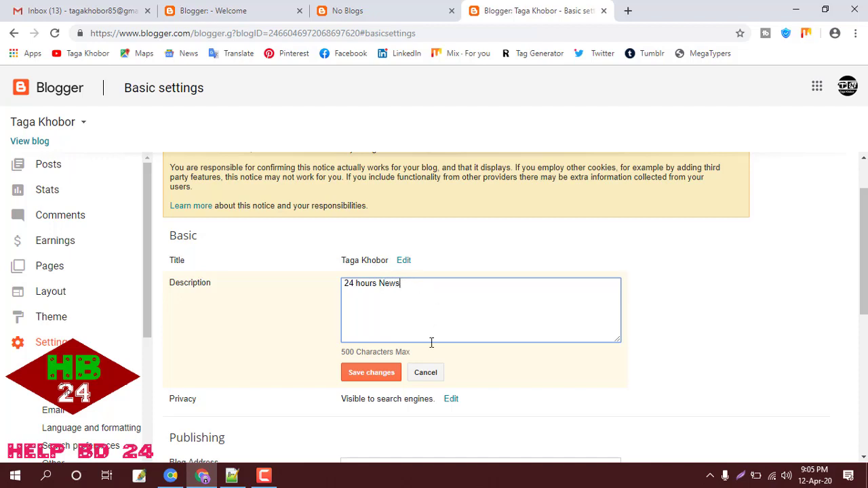
left_click(377, 375)
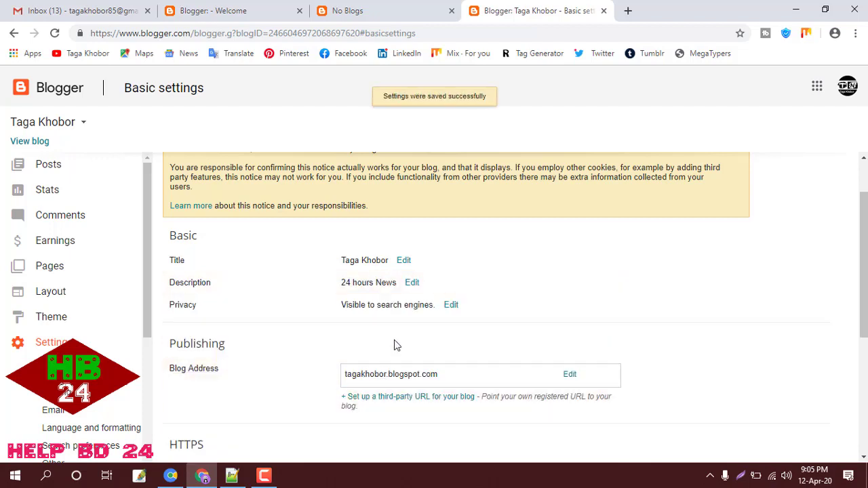
scroll(448, 318, "down", 1)
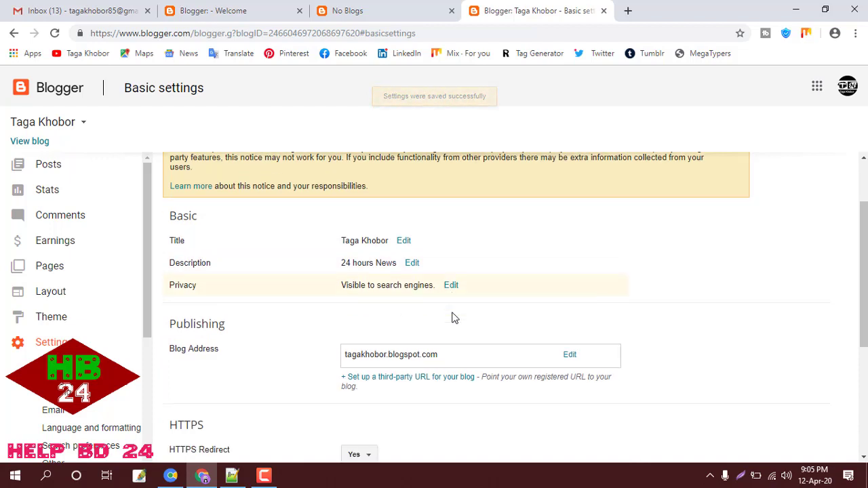
scroll(414, 337, "down", 1)
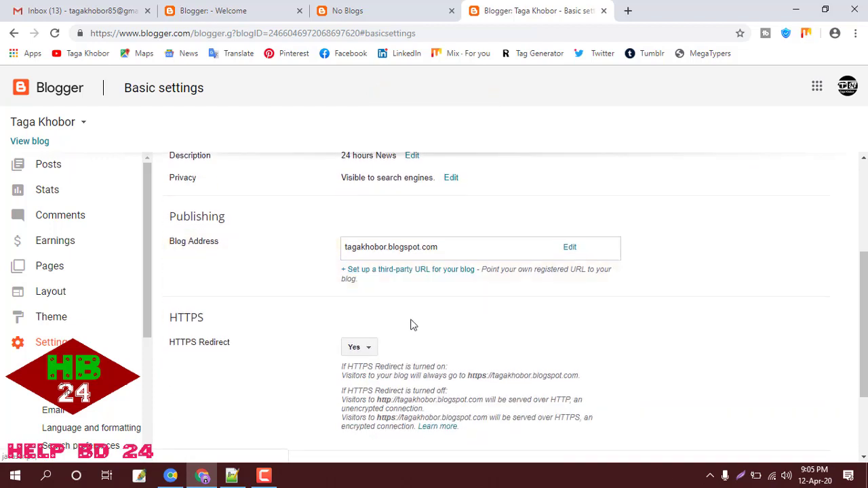
scroll(415, 289, "down", 1)
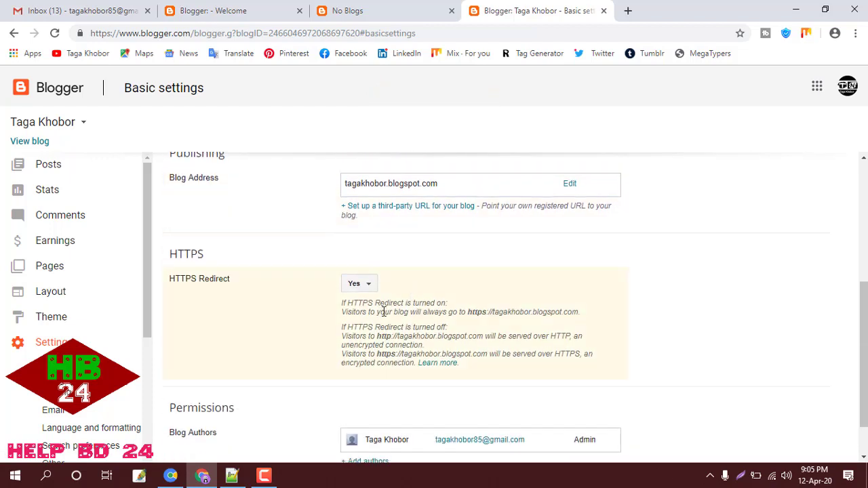
scroll(393, 305, "down", 1)
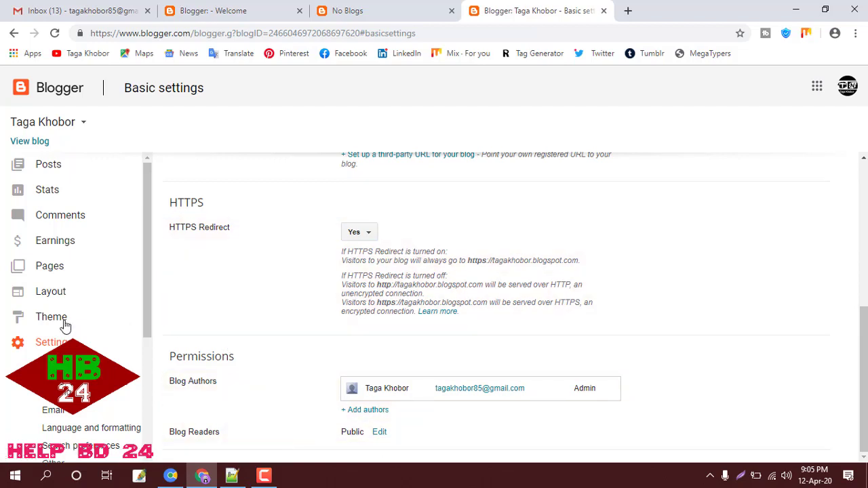
Open the favicon configuration in the blog's layout and start choosing an image file
left_click(52, 293)
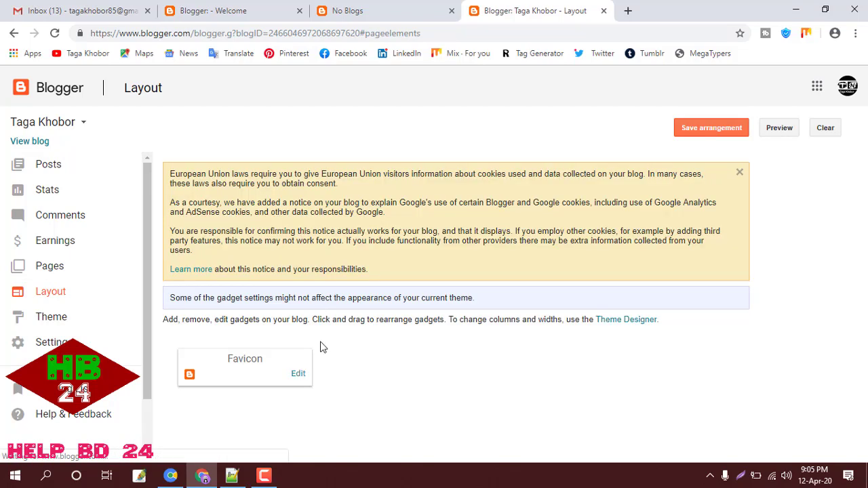
left_click(298, 375)
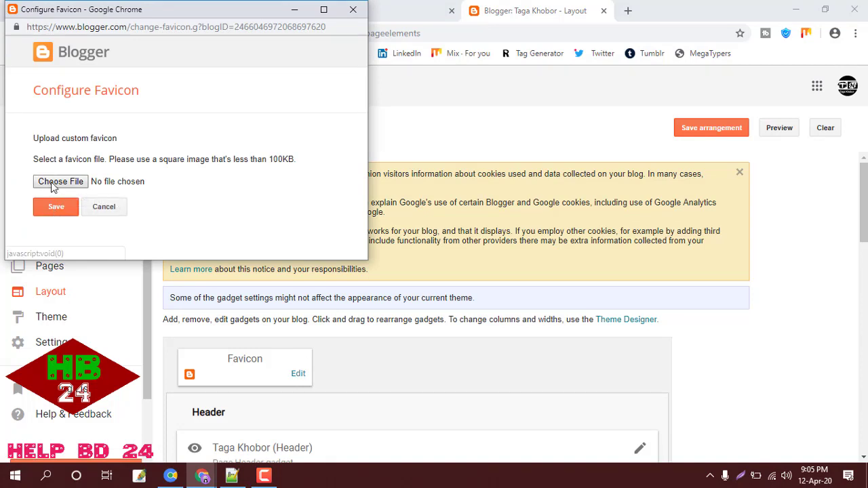
left_click(51, 182)
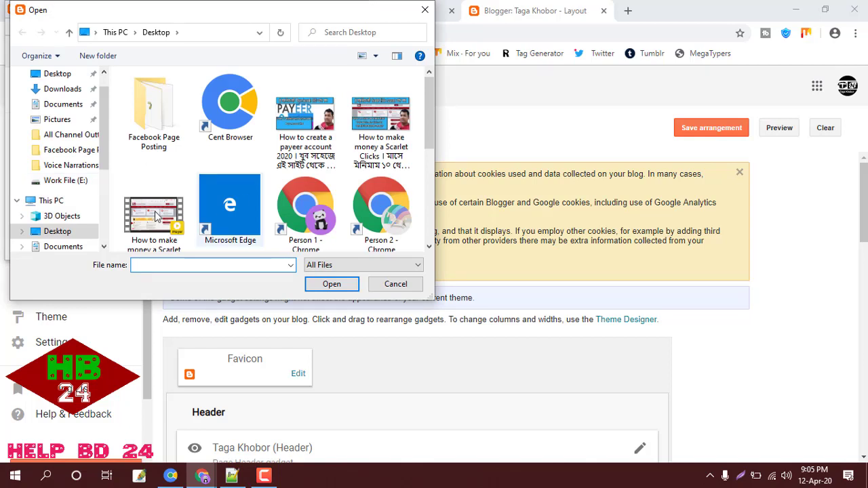
Browse to the Taga Khobor folder inside You Tube Work on the Work File (E:) drive
scroll(81, 222, "down", 1)
scroll(77, 230, "down", 2)
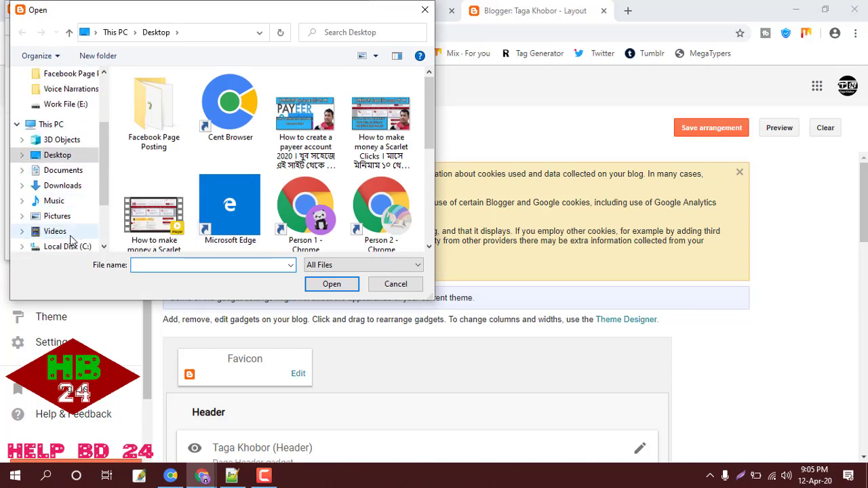
scroll(73, 250, "down", 1)
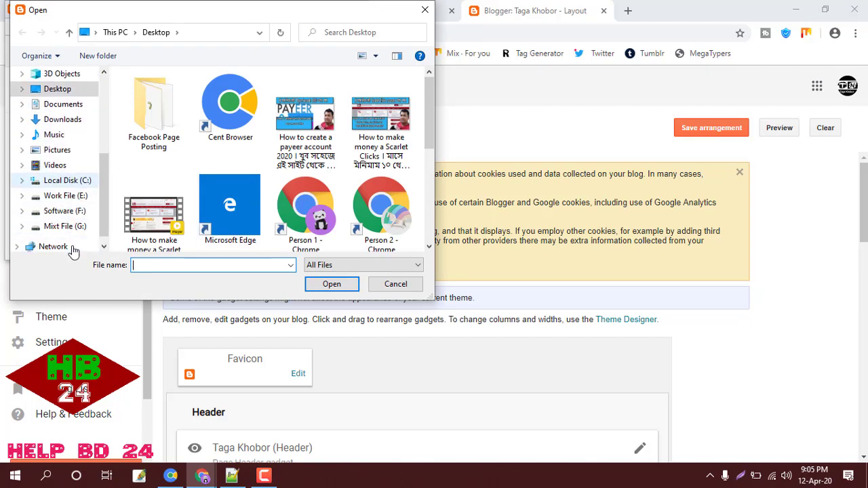
left_click(70, 196)
scroll(163, 203, "down", 4)
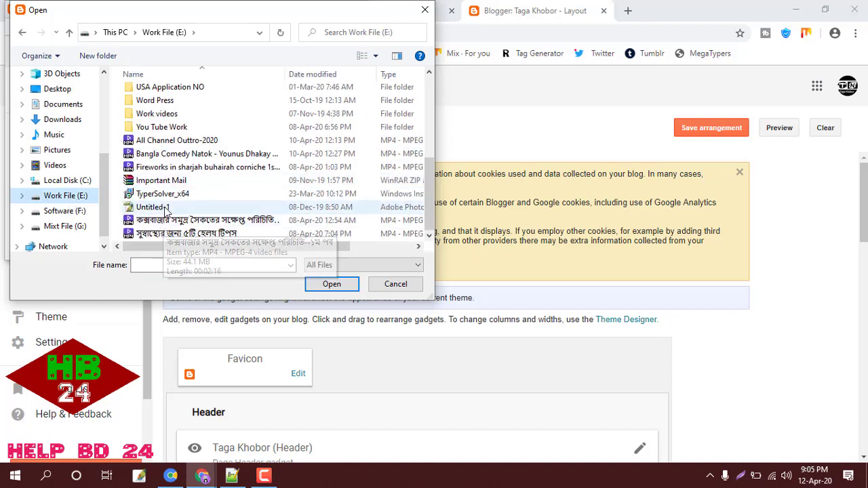
scroll(166, 210, "up", 1)
double_click(161, 156)
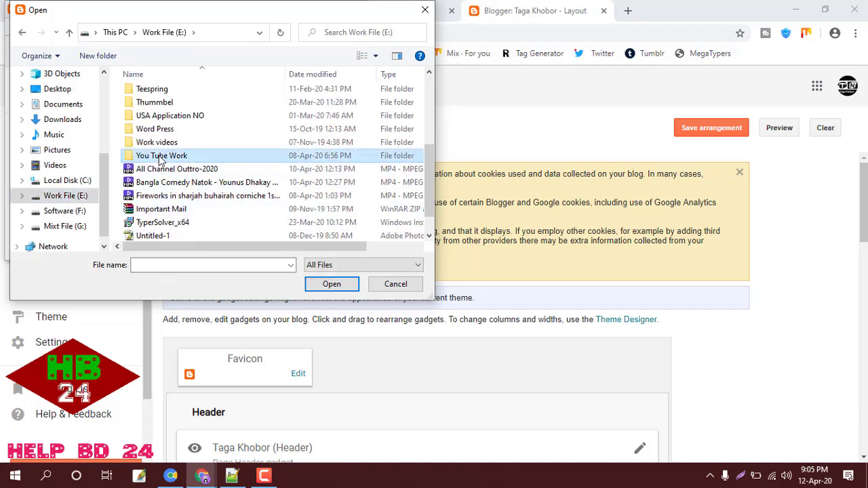
scroll(184, 209, "down", 1)
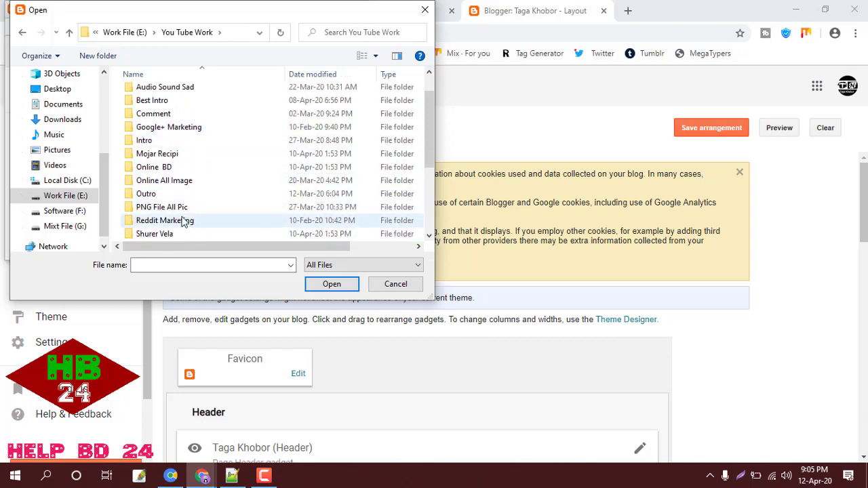
scroll(177, 227, "down", 1)
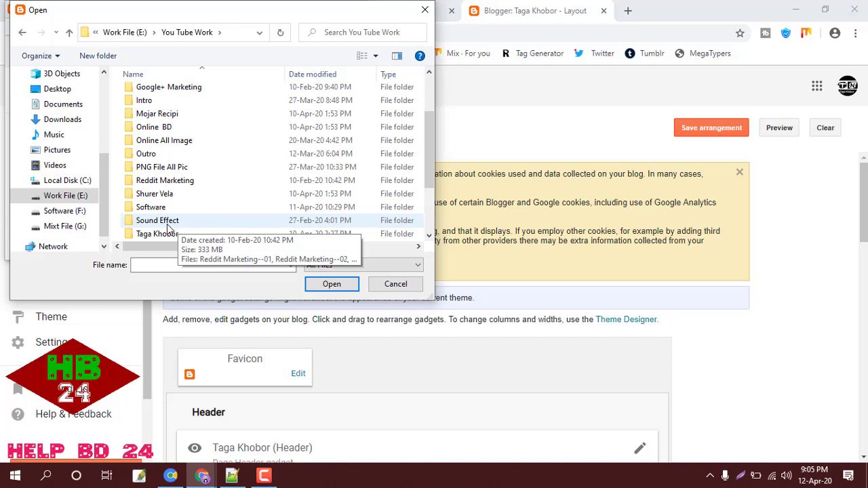
double_click(167, 232)
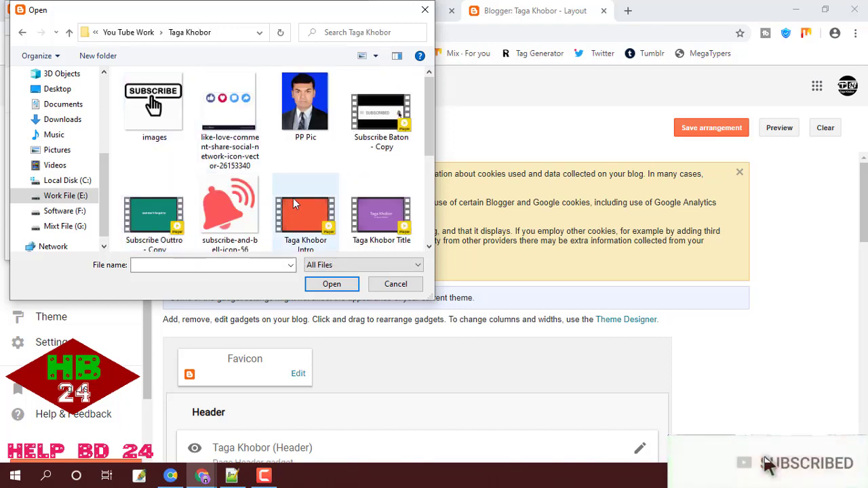
Select the Taga Khobor.png image and save it as the blog's favicon
scroll(381, 119, "down", 2)
double_click(380, 119)
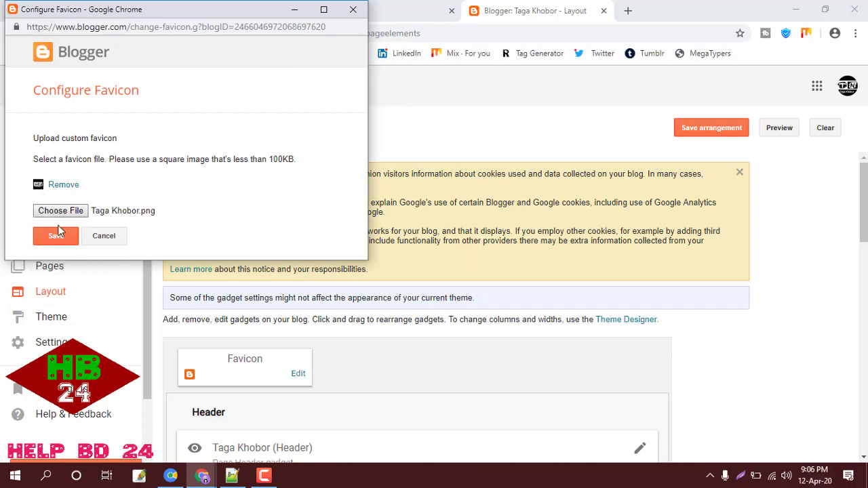
left_click(58, 233)
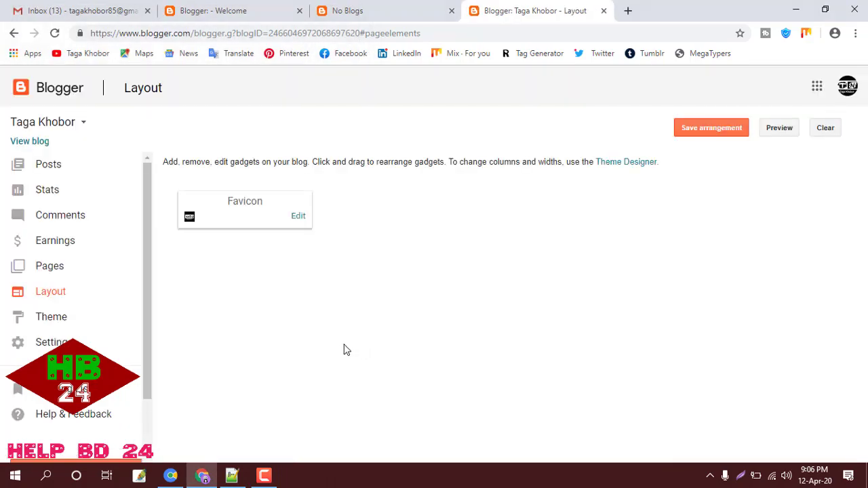
Set the Follow by Email gadget's title to "Follow by Email Taga khobor" and save the gadget
scroll(347, 344, "down", 3)
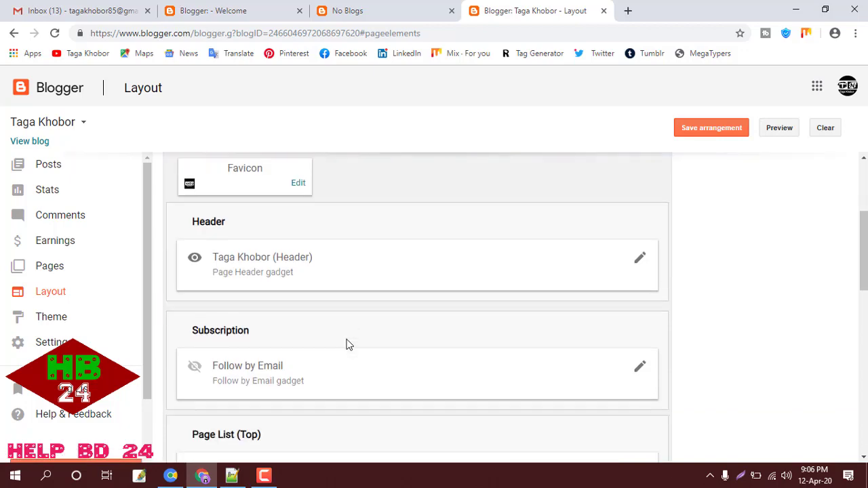
scroll(348, 345, "down", 2)
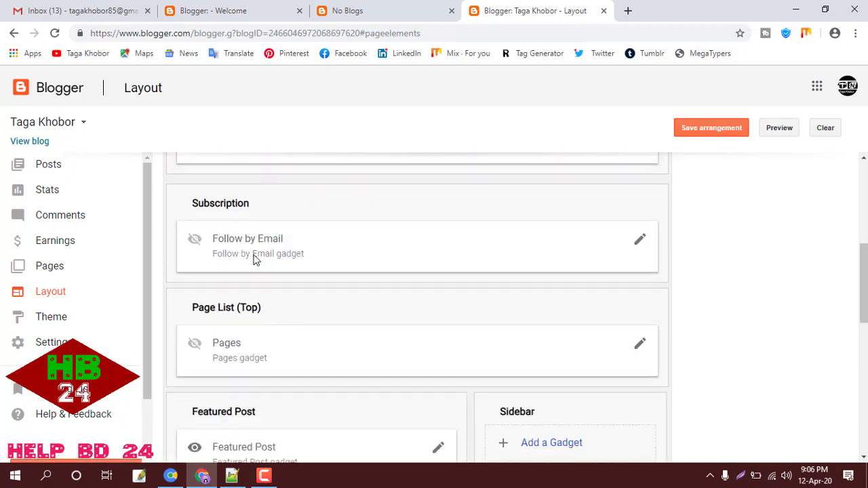
left_click(639, 240)
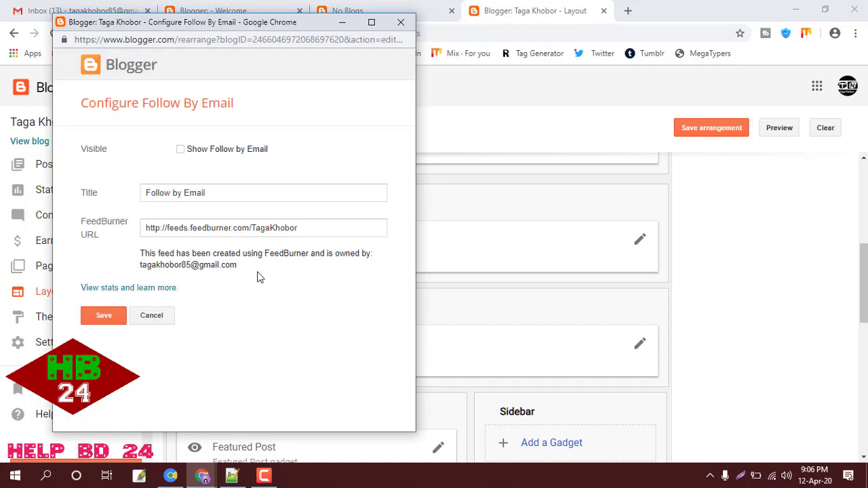
left_click(237, 193)
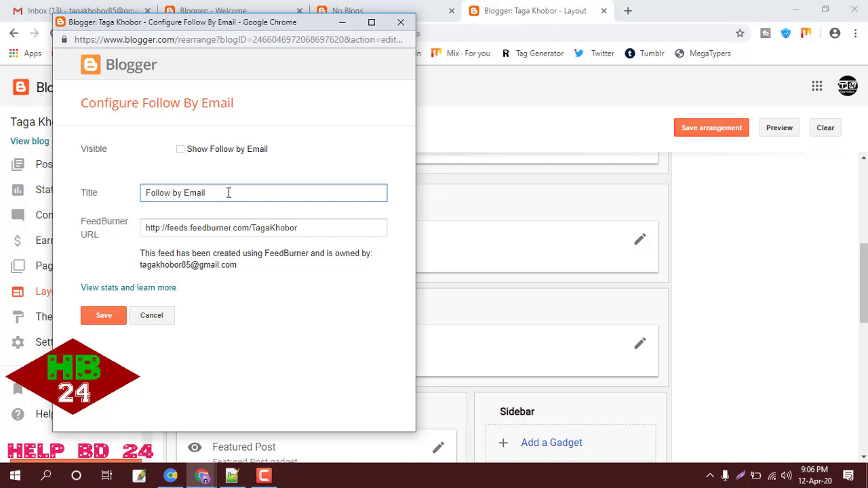
type("Taha=-")
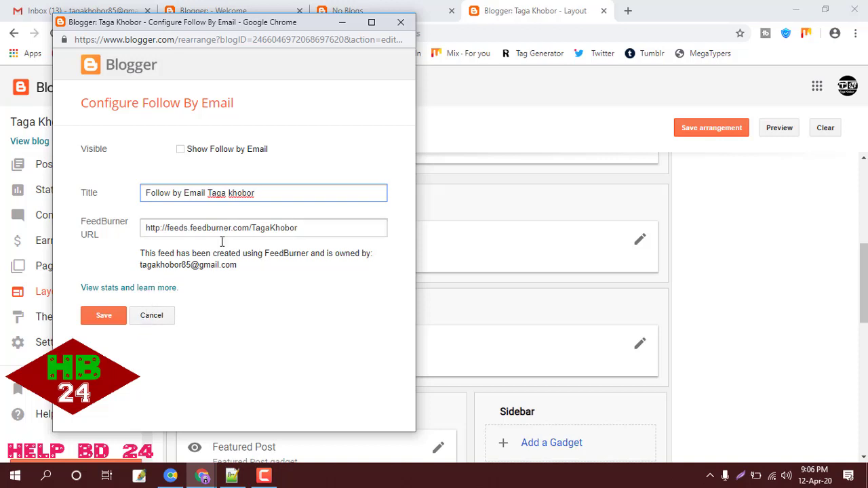
left_click(103, 314)
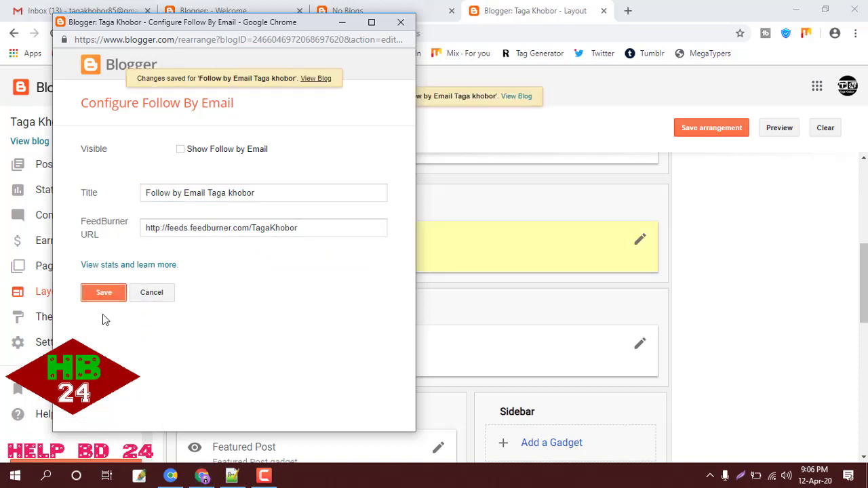
Open the configuration of the Pages gadget in Page List (Top) and enable Show Pages
scroll(384, 299, "down", 1)
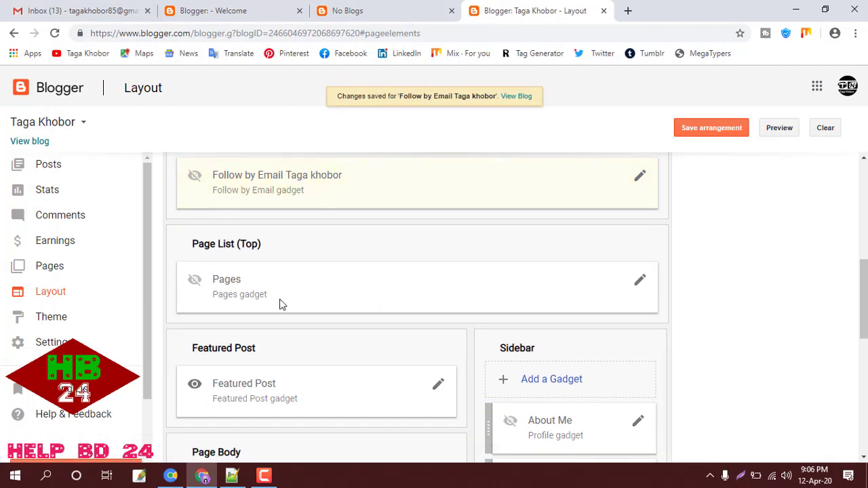
left_click(640, 281)
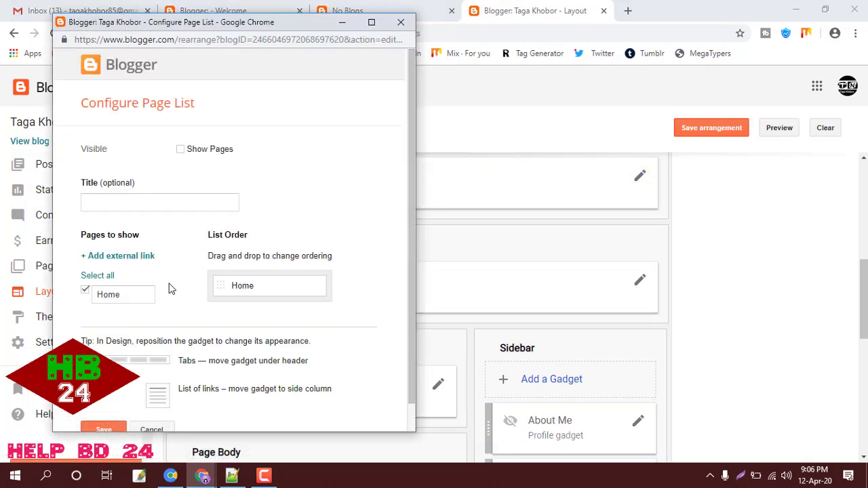
left_click(181, 150)
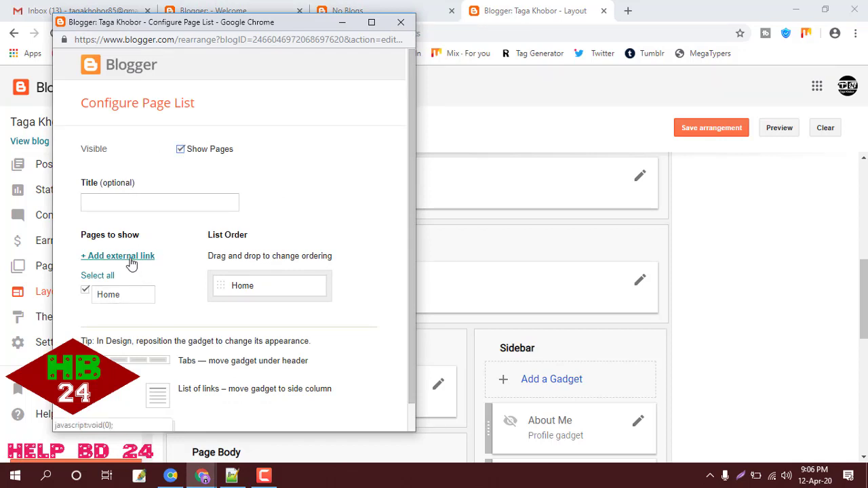
scroll(172, 295, "down", 1)
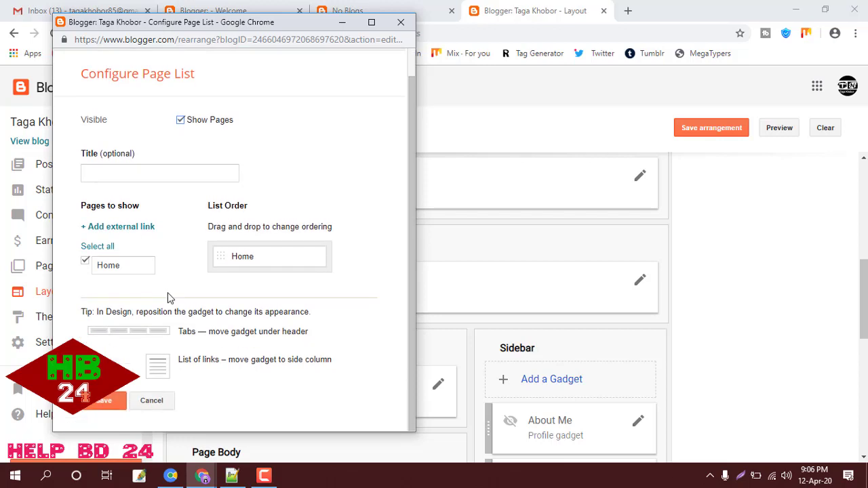
left_click(130, 228)
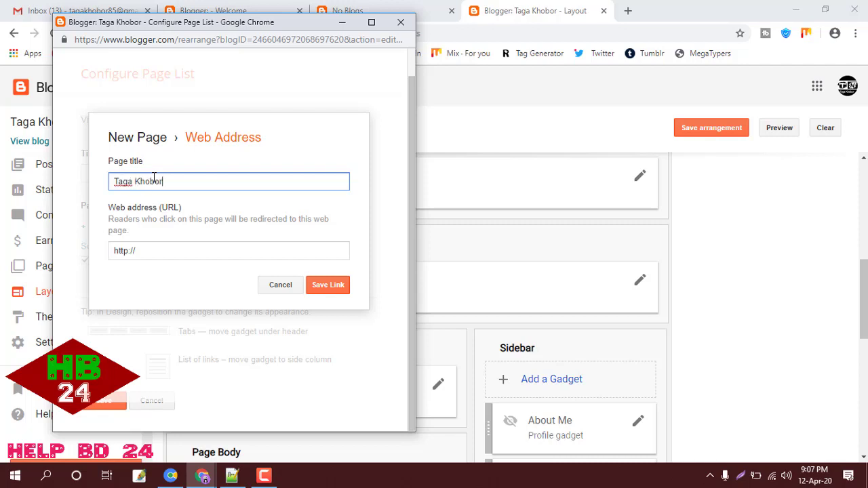
key("Tab")
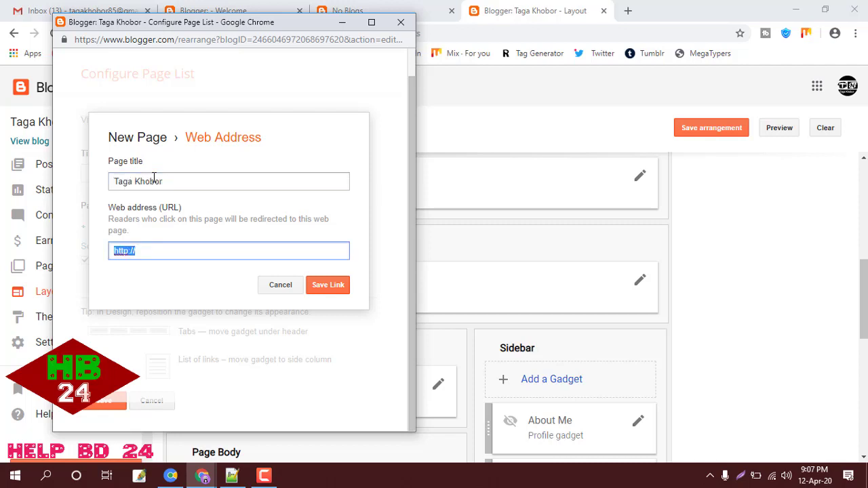
left_click(160, 248)
left_click_drag(298, 34, 571, 46)
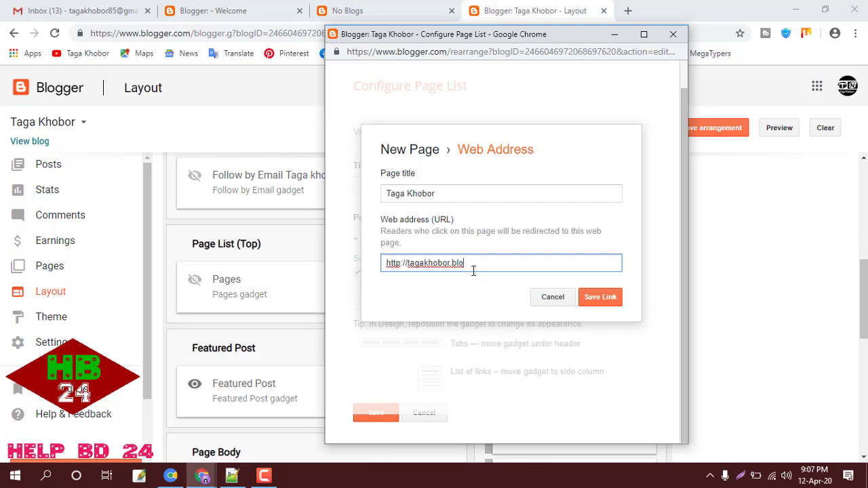
type("gspot.com")
left_click(599, 299)
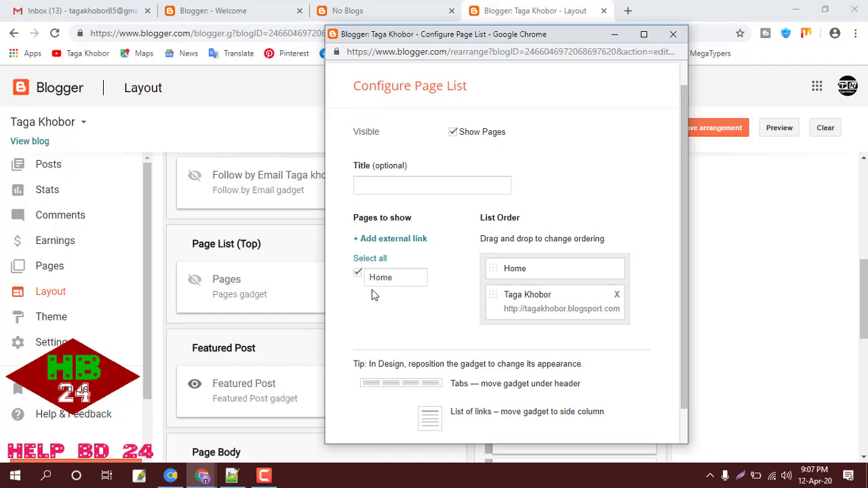
scroll(398, 297, "down", 1)
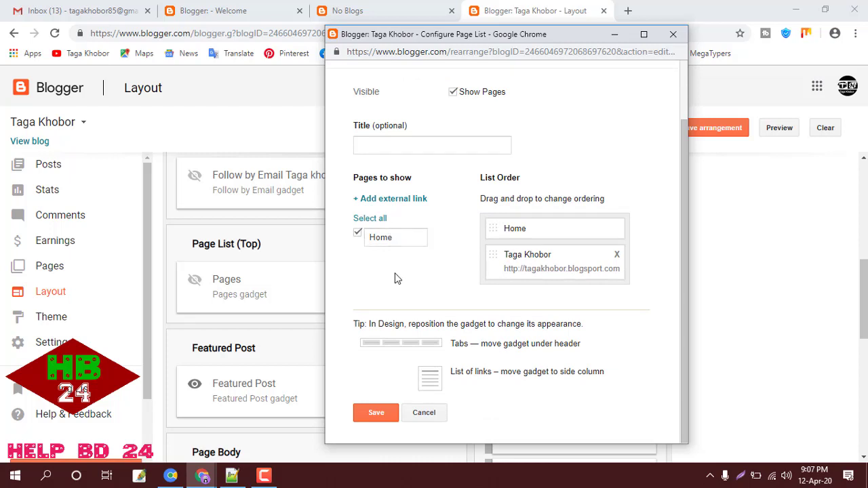
left_click(378, 414)
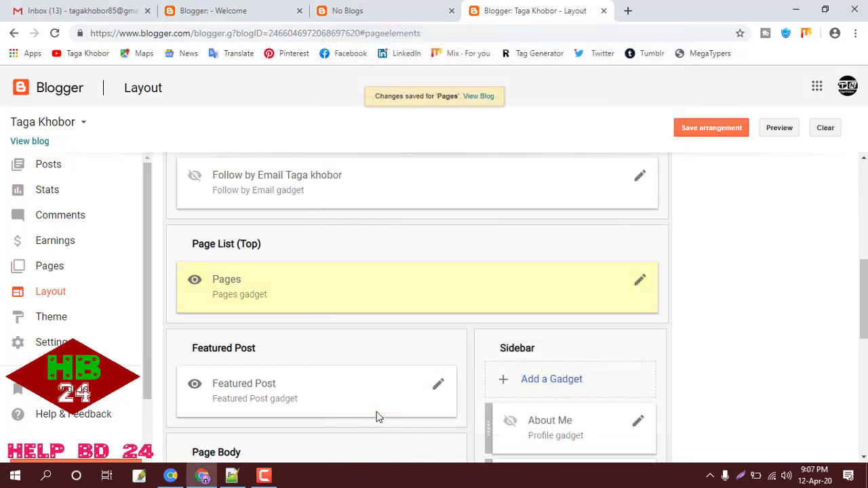
Review the remaining sidebar, ads and footer gadgets in the layout and save the arrangement
scroll(357, 324, "down", 2)
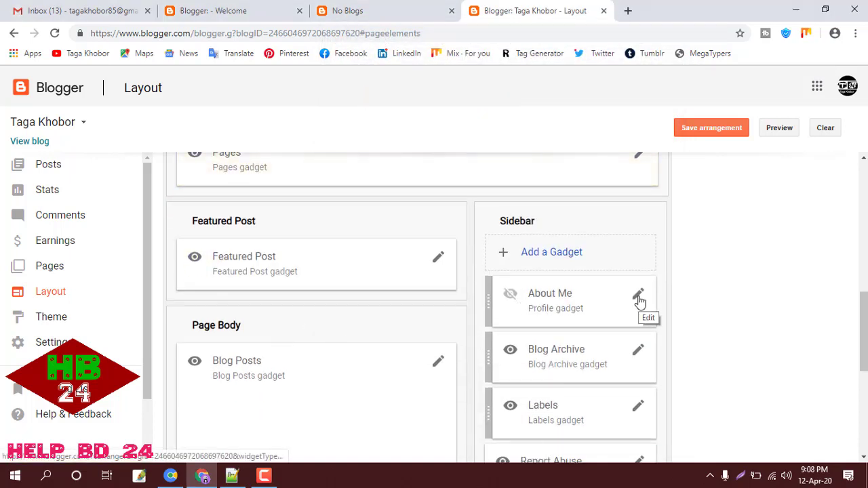
scroll(638, 299, "down", 1)
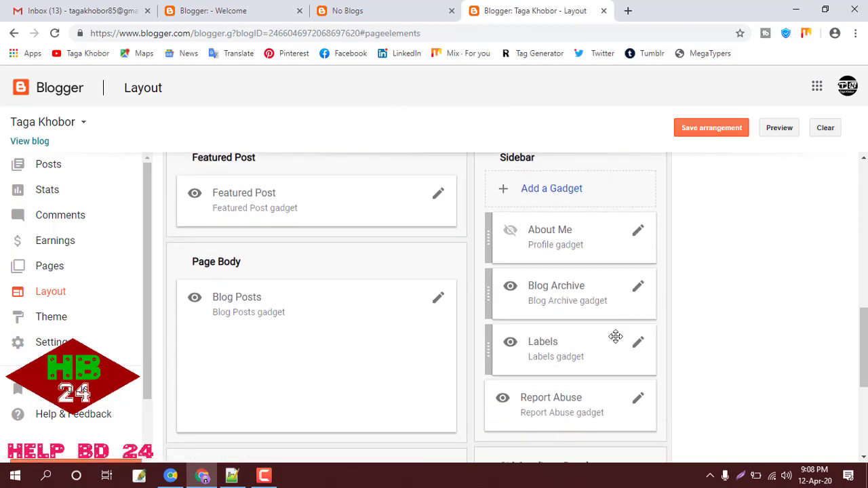
scroll(604, 345, "down", 2)
scroll(604, 346, "down", 2)
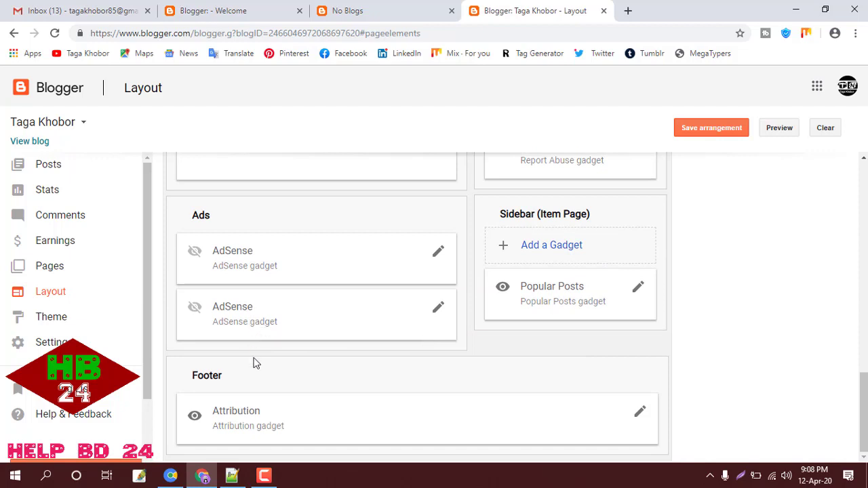
scroll(434, 287, "up", 10)
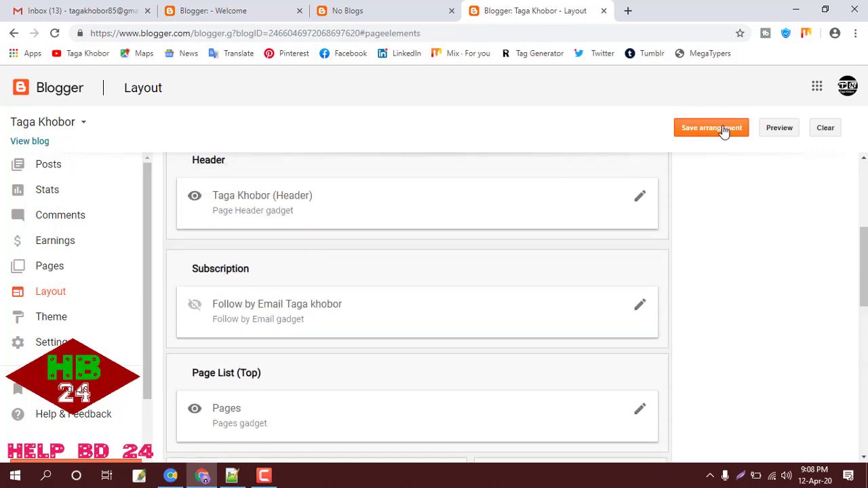
left_click(723, 130)
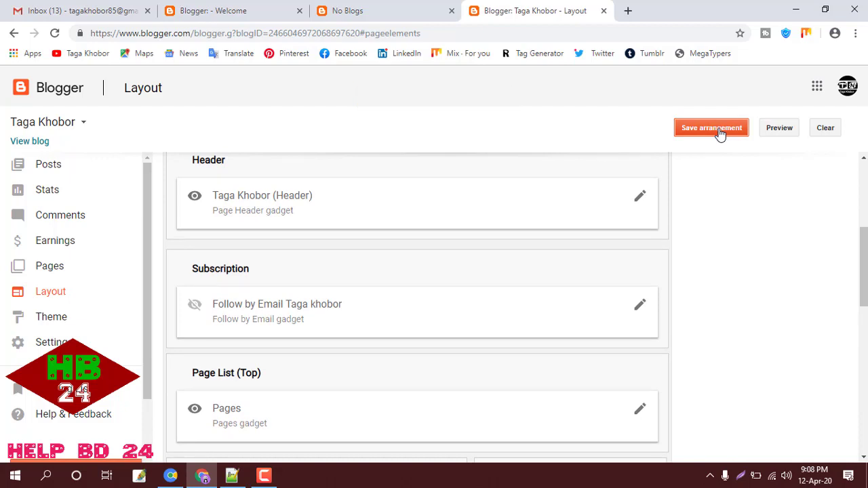
Look through the theme gallery, including Contempo and Soho, and open the customization of the blog's live theme
left_click(54, 324)
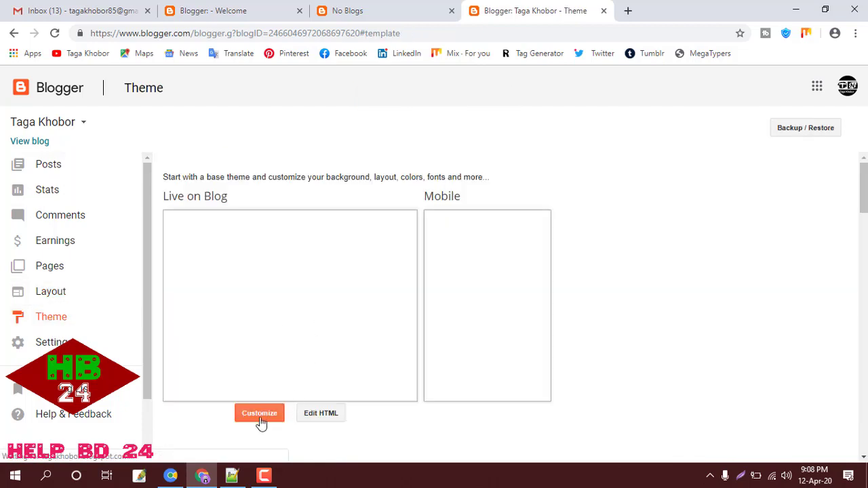
scroll(316, 306, "down", 6)
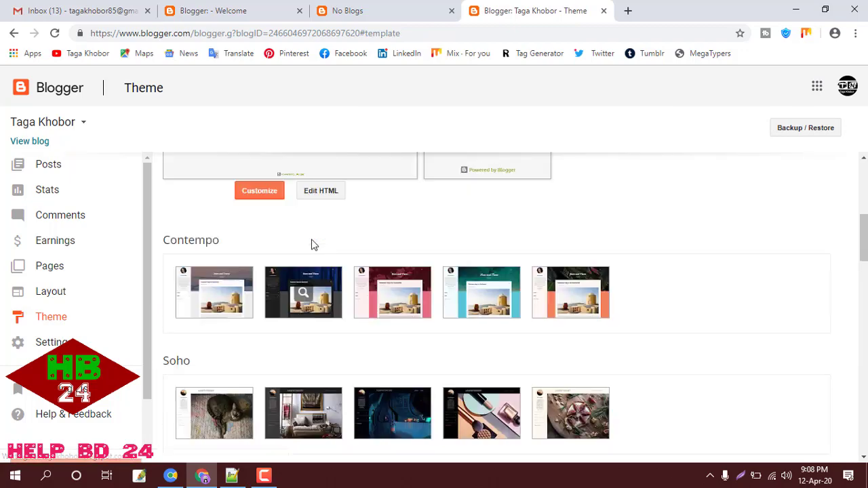
scroll(301, 330, "down", 3)
scroll(301, 330, "up", 8)
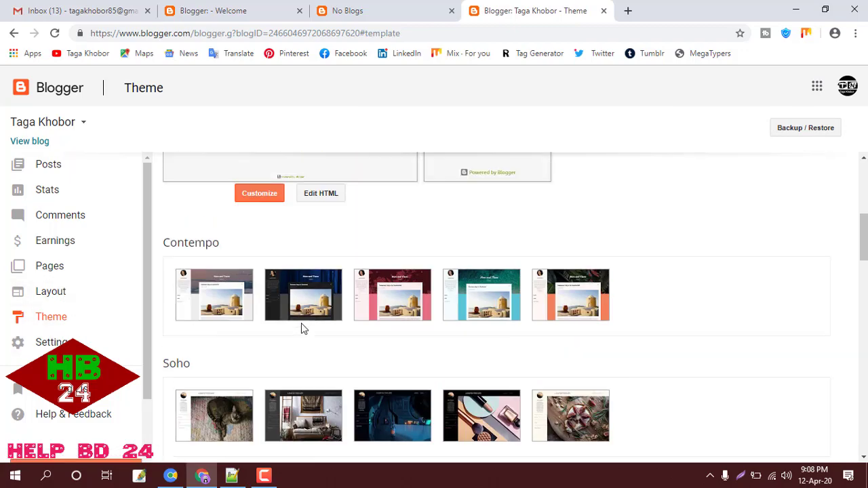
left_click(259, 406)
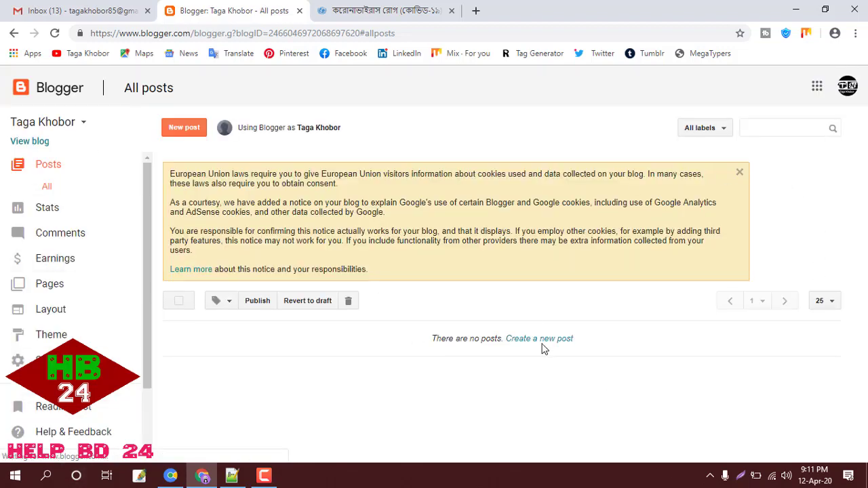
Create a new post and copy the UNICEF article's headline "করোনাভাইরাস রোগ (কোভিড-১৯)" into its title
left_click(547, 341)
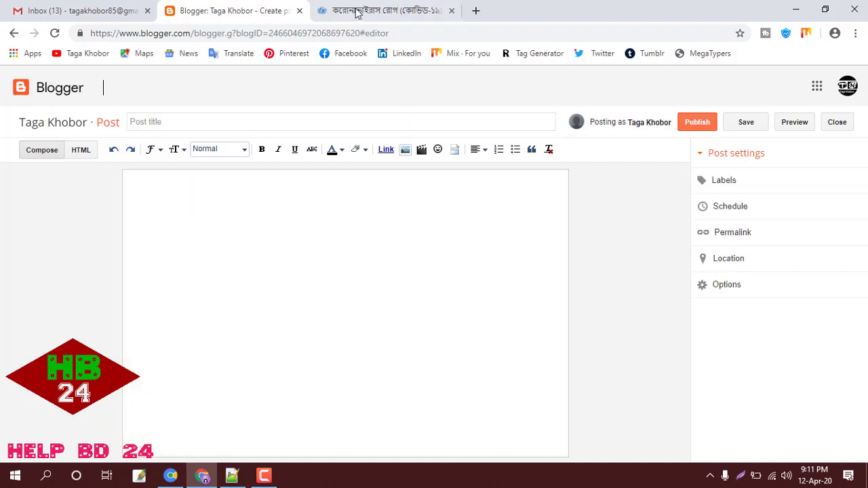
left_click(358, 11)
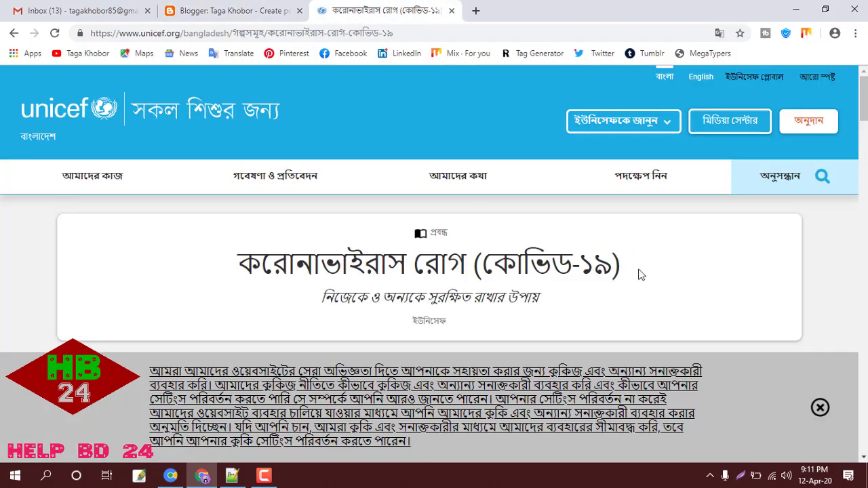
left_click_drag(643, 275, 236, 260)
key("ctrl+c")
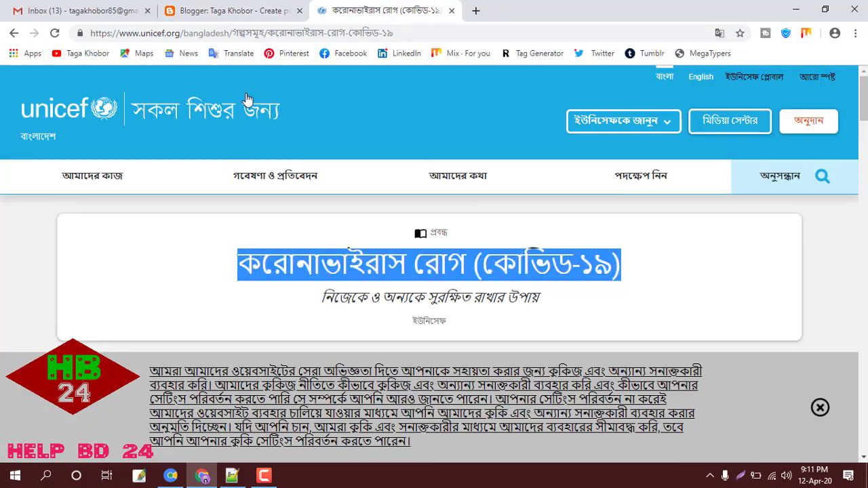
left_click(222, 15)
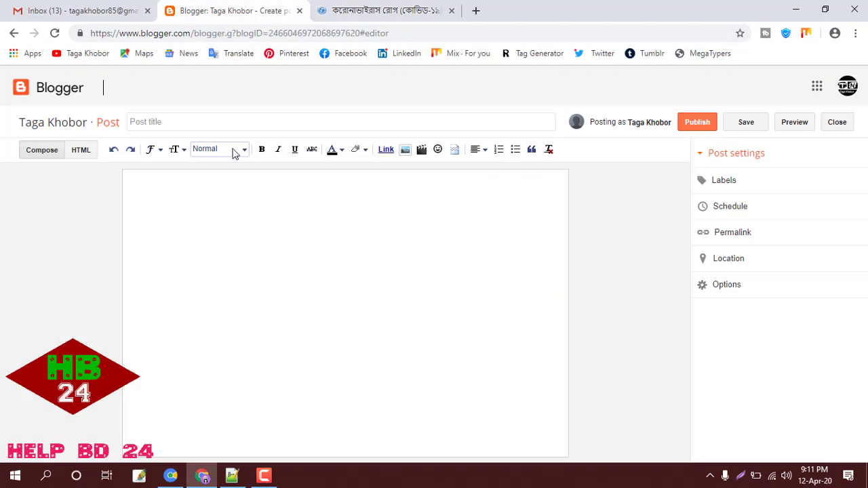
left_click(250, 122)
key("ctrl+v")
Return to the UNICEF coronavirus article, dismiss its cookie notice and clear the headline selection
left_click(404, 12)
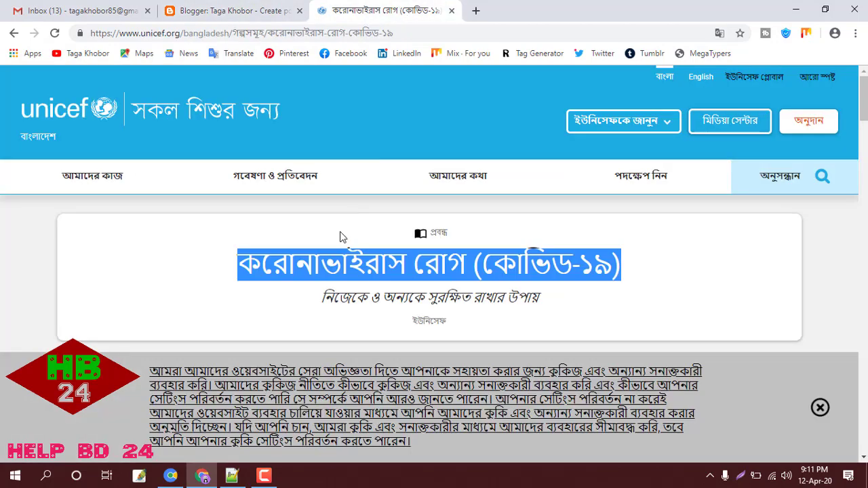
scroll(369, 268, "down", 5)
scroll(368, 272, "up", 4)
scroll(369, 271, "down", 2)
left_click(821, 408)
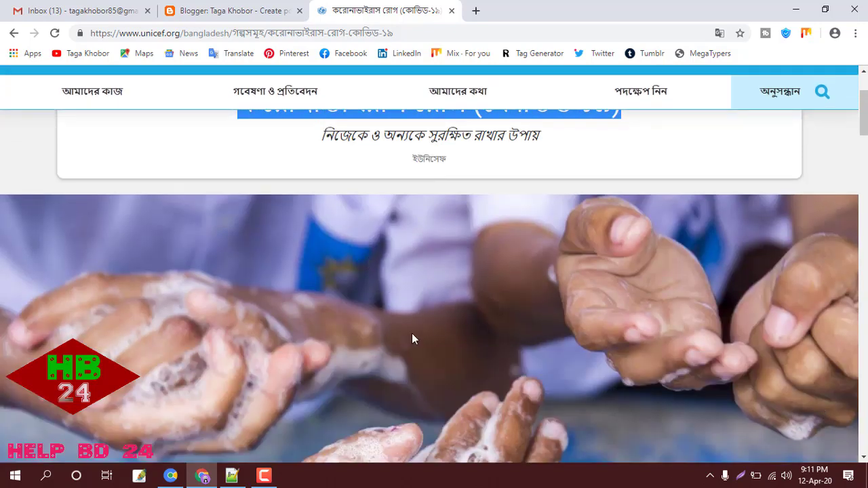
scroll(411, 335, "up", 3)
left_click(294, 356)
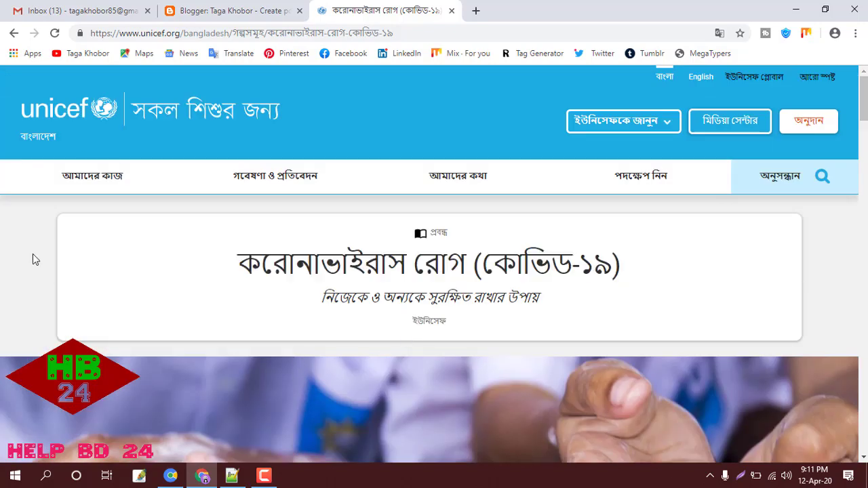
Select and copy the UNICEF article from the "ইউনিসেফ" byline through its closing paragraph about the World Health Organization website
double_click(430, 321)
scroll(139, 398, "down", 7)
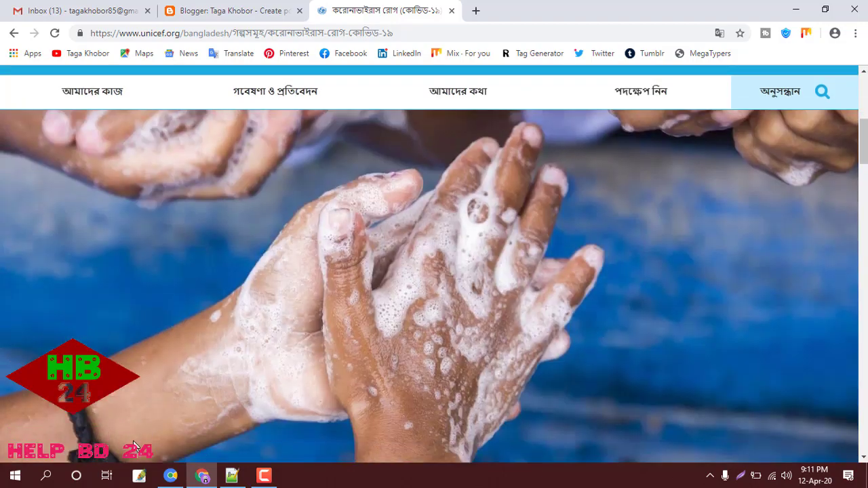
left_click(134, 444, "shift")
scroll(133, 444, "down", 13)
left_click(133, 444, "shift")
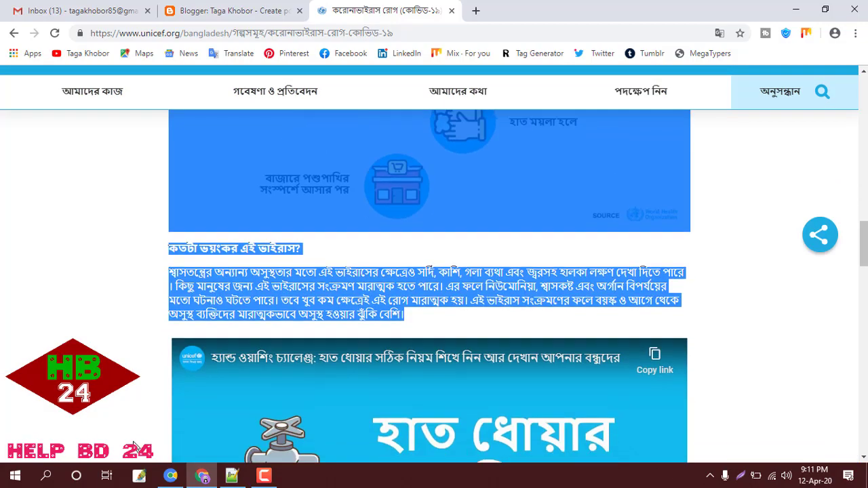
left_click(133, 444, "shift")
scroll(134, 445, "down", 12)
left_click(133, 444, "shift")
left_click(134, 444, "shift")
left_click(134, 444, "shift")
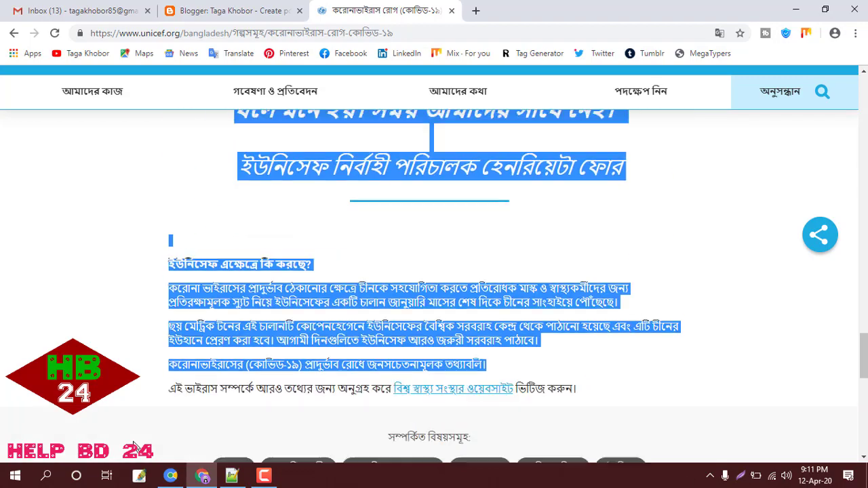
left_click(134, 444, "shift")
scroll(133, 445, "down", 1)
scroll(134, 444, "down", 4)
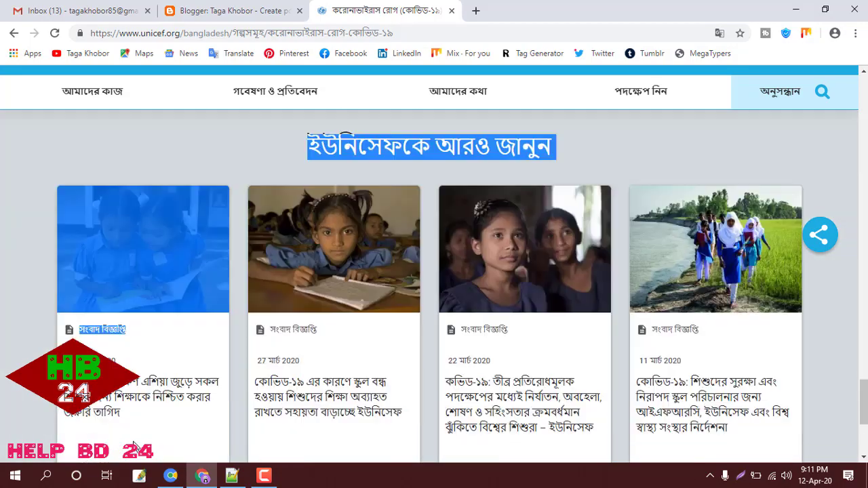
left_click(134, 444, "shift")
scroll(133, 444, "down", 4)
left_click(134, 444, "shift")
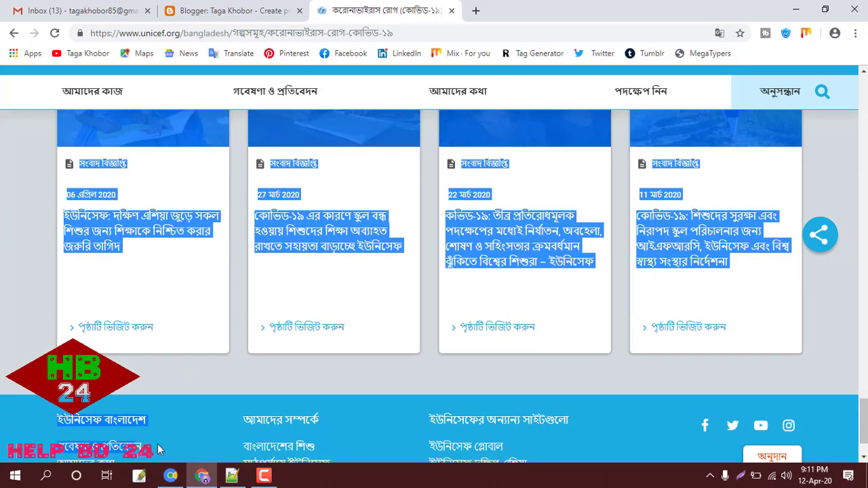
scroll(134, 448, "down", 2)
left_click(256, 463, "shift")
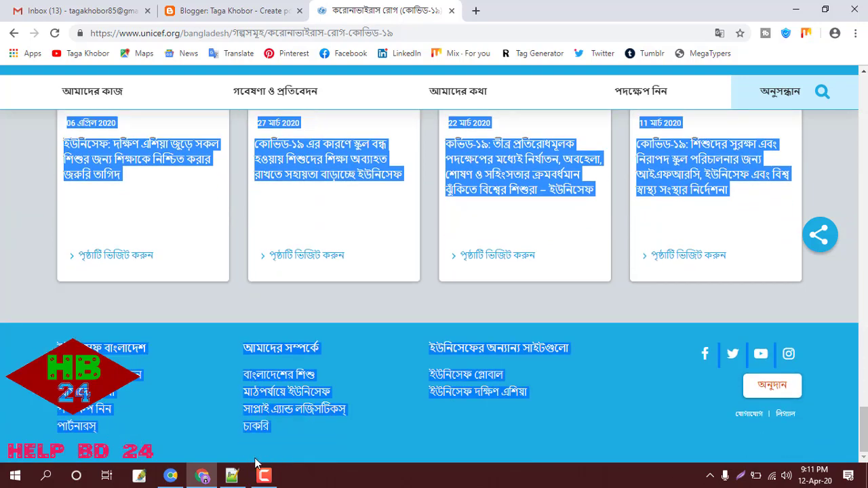
left_click(748, 264)
scroll(819, 241, "up", 1)
scroll(820, 241, "up", 5)
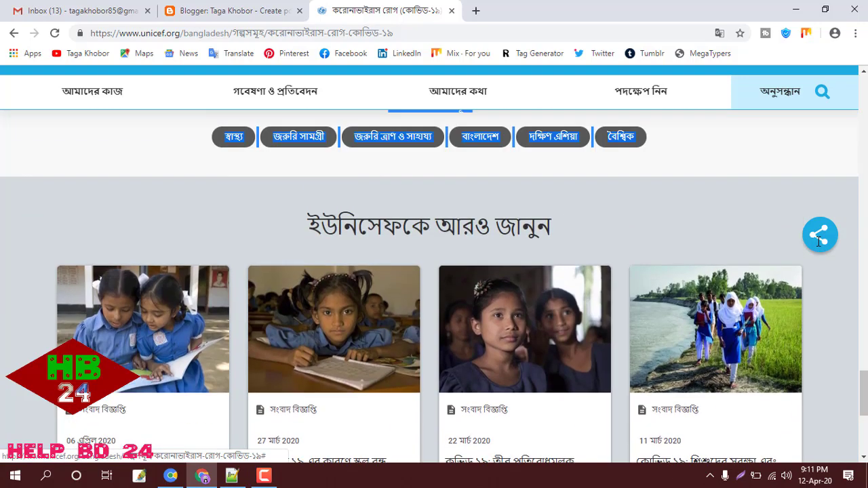
scroll(819, 240, "up", 1)
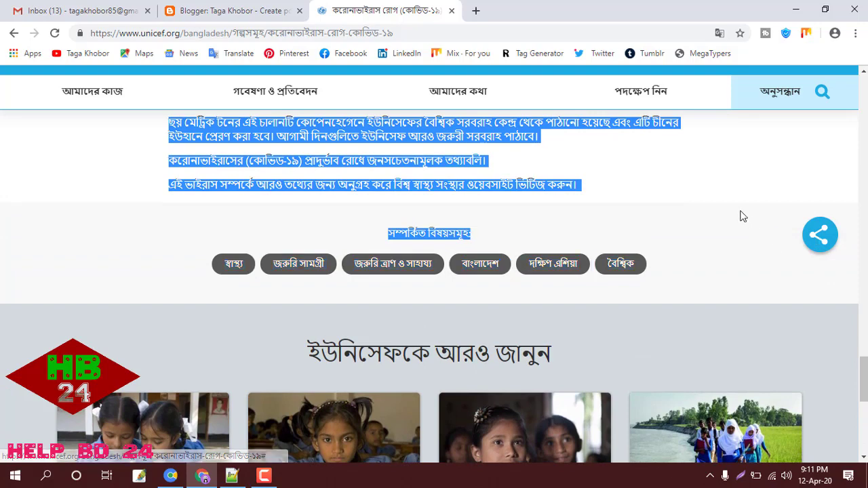
scroll(631, 180, "up", 2)
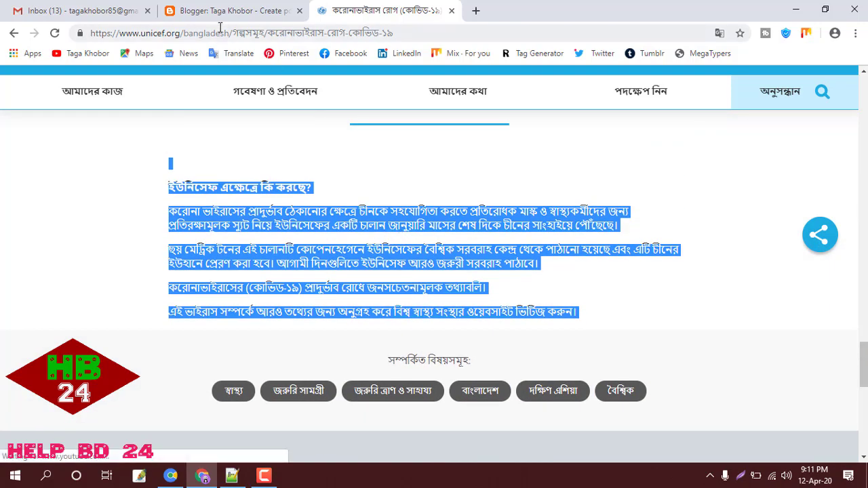
Switch to the Blogger post editor and paste the copied article into the post body
left_click(234, 11)
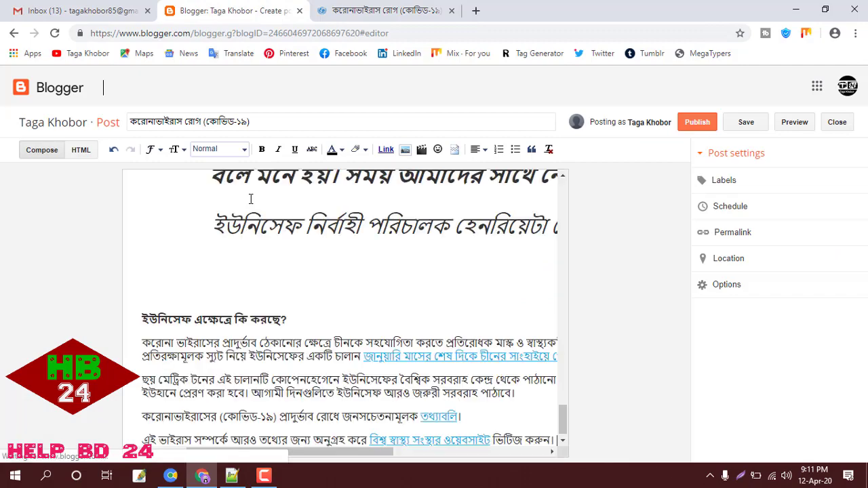
key("ctrl+v")
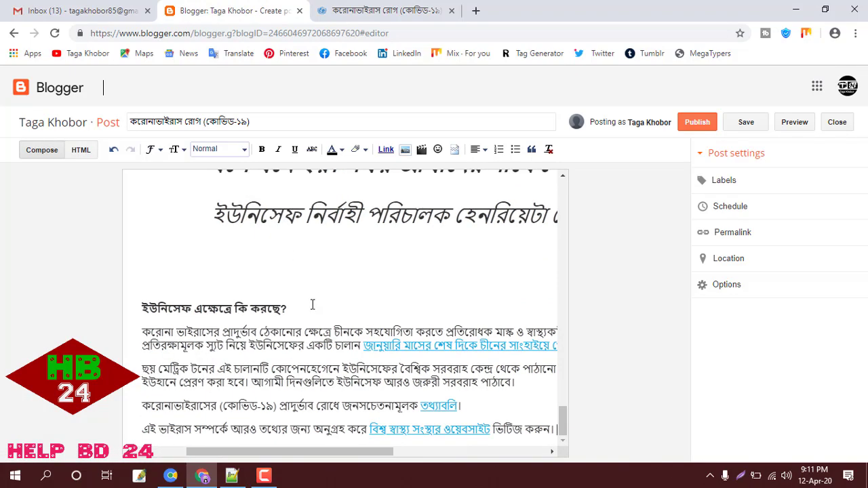
scroll(311, 310, "up", 20)
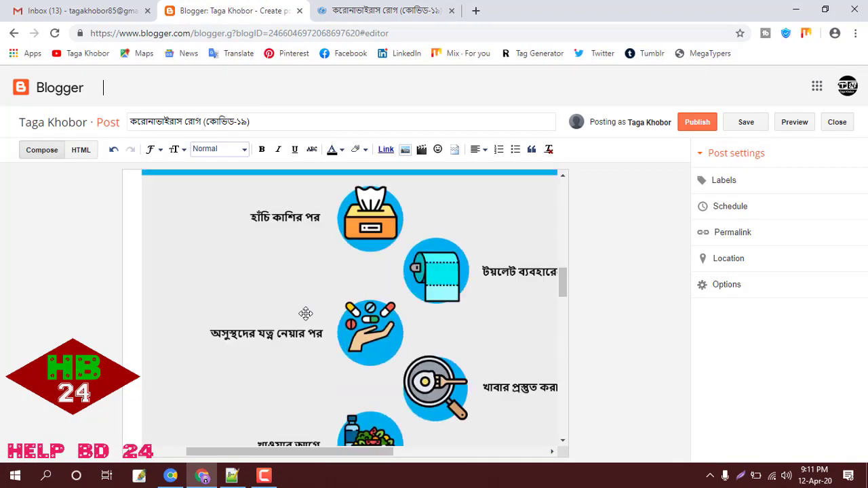
scroll(307, 315, "up", 5)
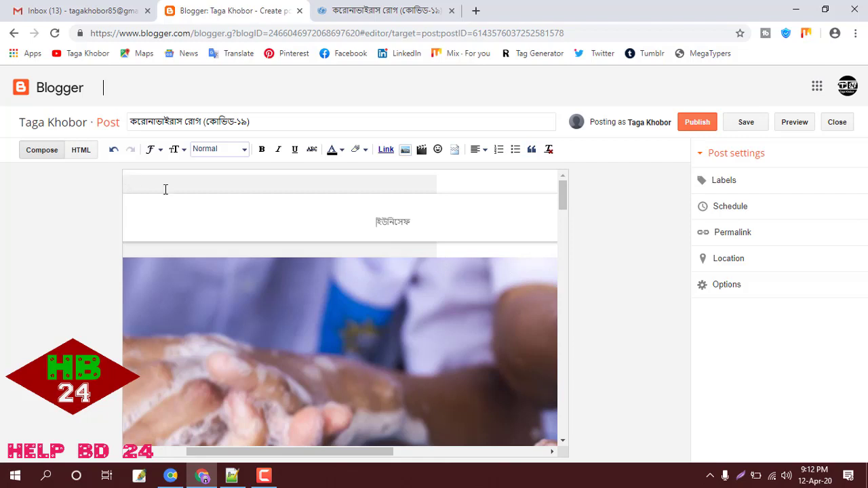
Delete the "ইউনিসেফ" byline and the blank line in its box above the hand-washing photo
left_click_drag(439, 223, 325, 196)
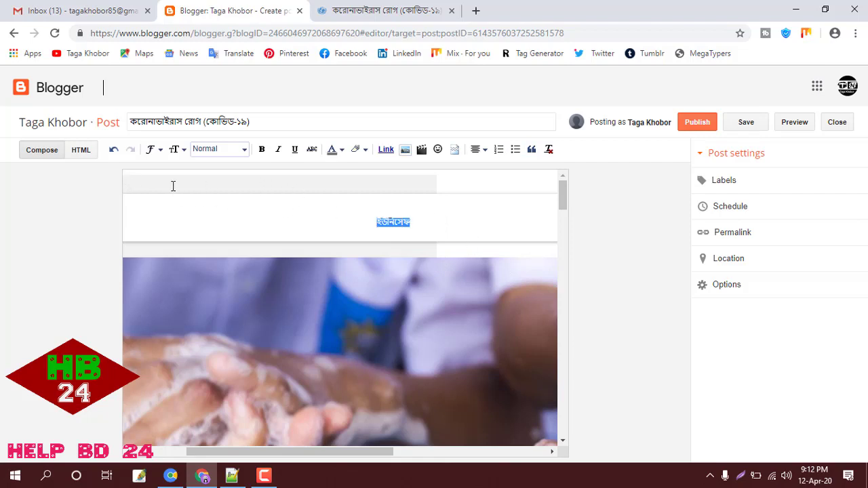
scroll(173, 186, "left", 3)
key("BackSpace")
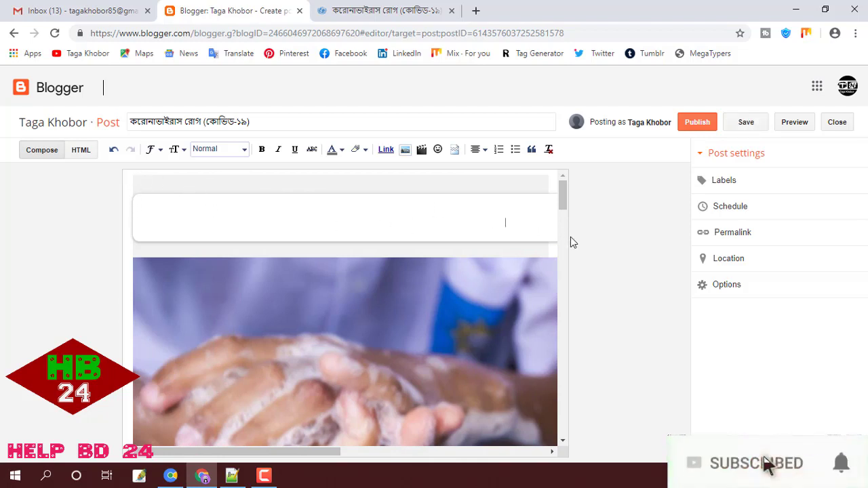
scroll(570, 239, "right", 3)
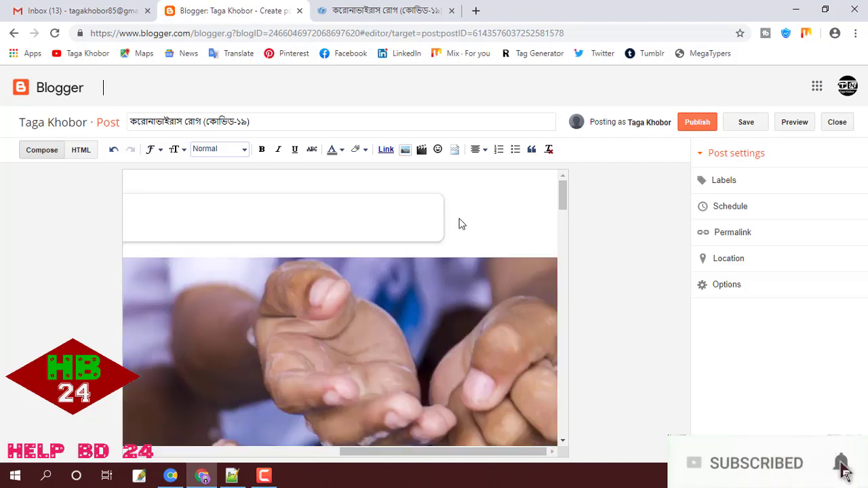
scroll(420, 217, "left", 2)
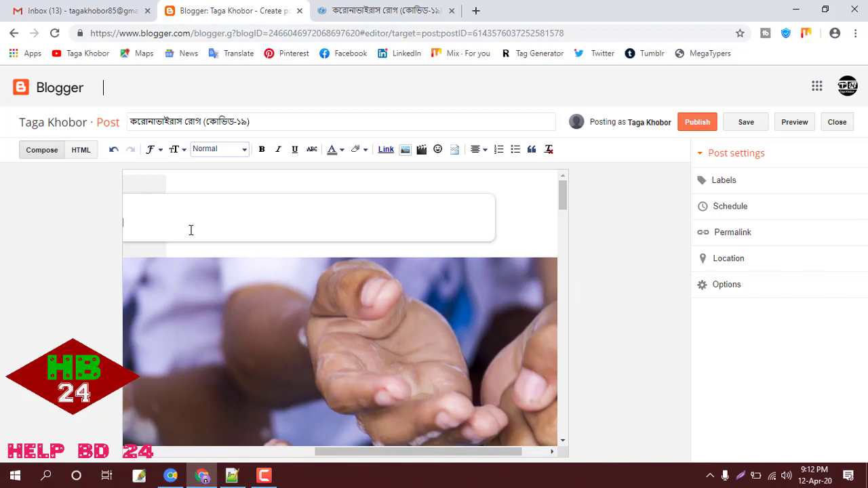
scroll(217, 251, "down", 3)
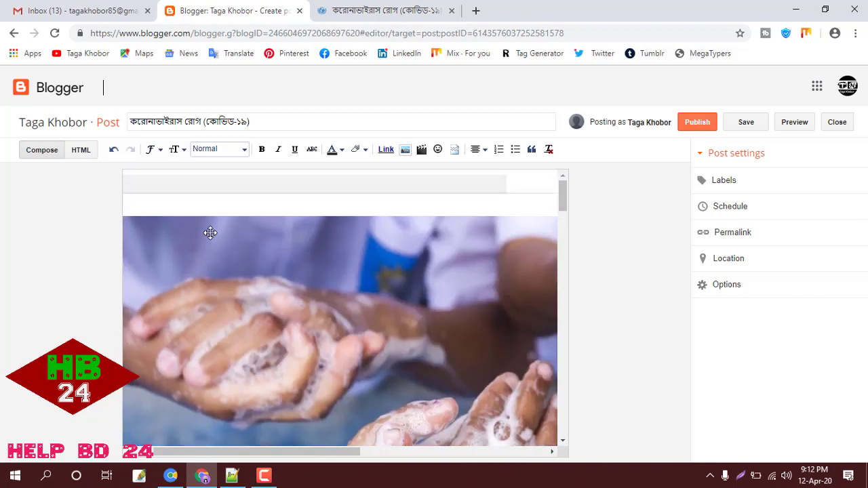
scroll(210, 233, "up", 1)
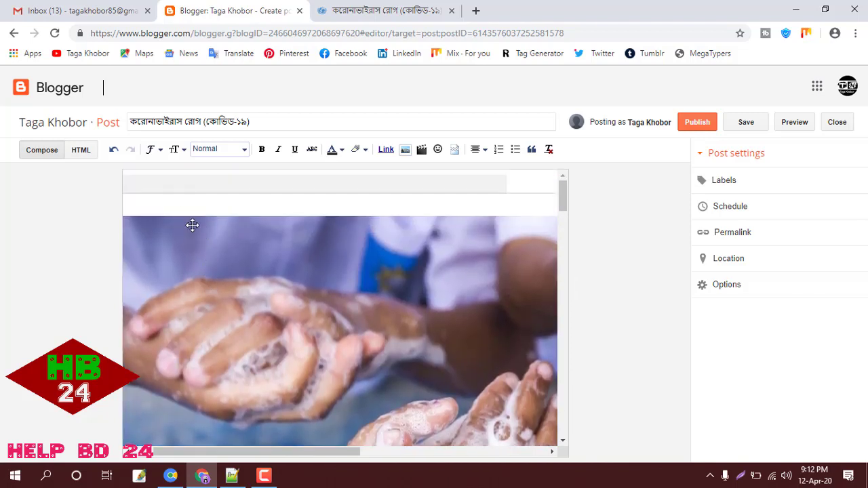
left_click(190, 188)
left_click(177, 188)
Delete the photo credit and the date line "06 ফেব্রুয়ারি 2020" below the hand-washing photo
scroll(215, 238, "down", 5)
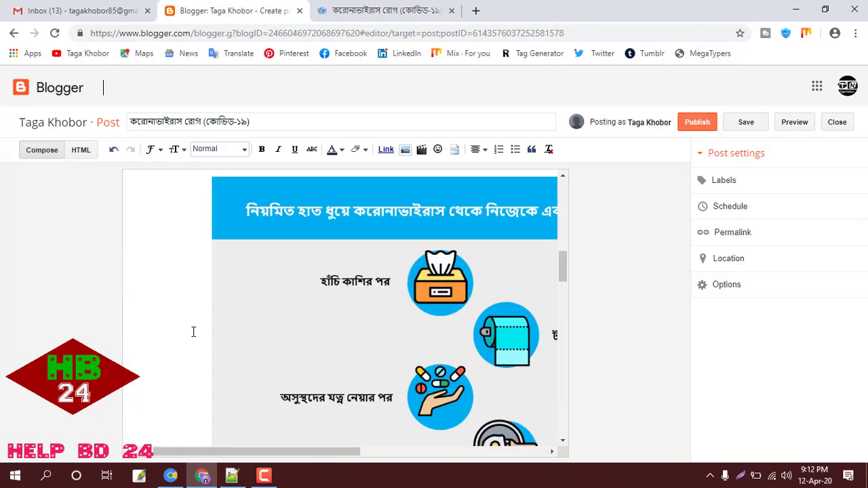
scroll(194, 332, "down", 4)
scroll(190, 353, "down", 3)
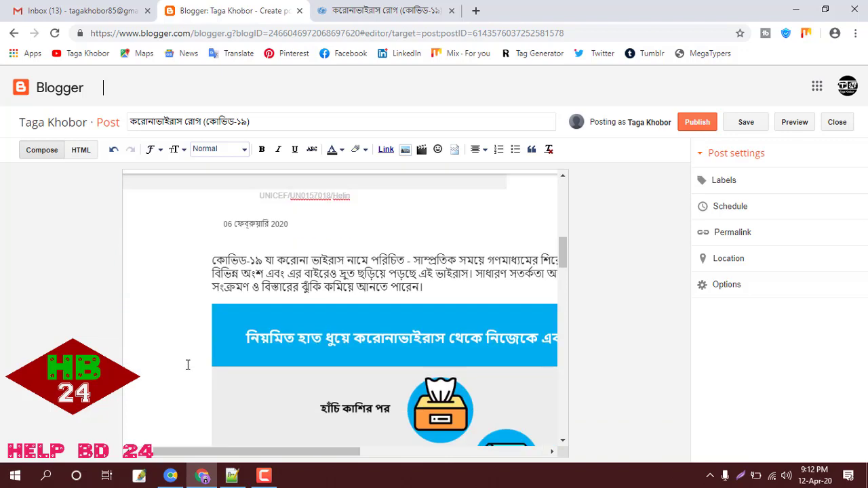
left_click_drag(261, 260, 320, 273)
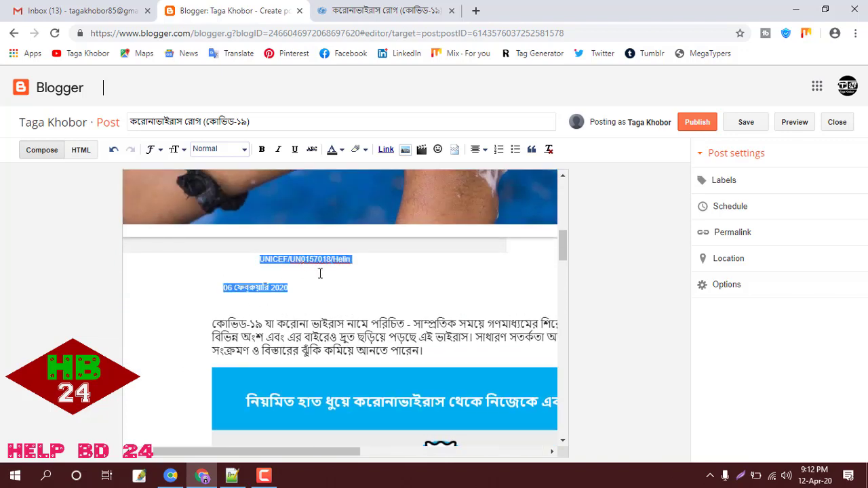
key("BackSpace")
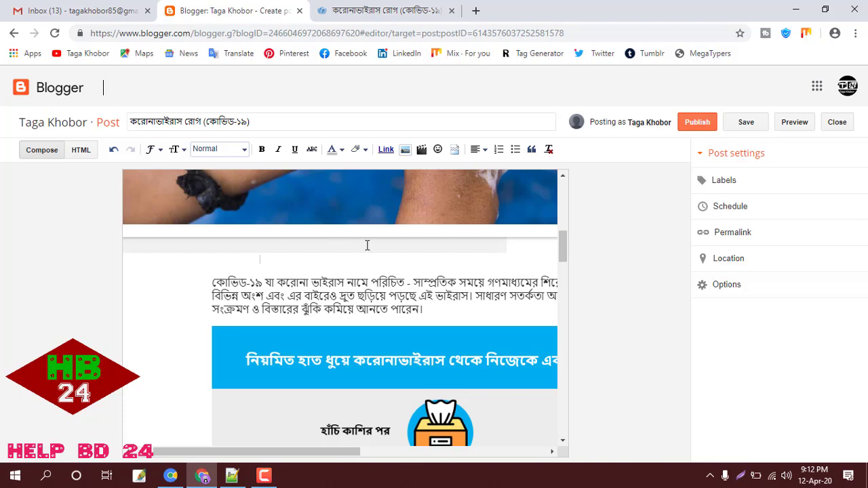
left_click_drag(205, 260, 316, 266)
Examine the whole pasted post, from the hand-washing photo and infographic to the closing paragraphs, including its full width
scroll(321, 263, "up", 5)
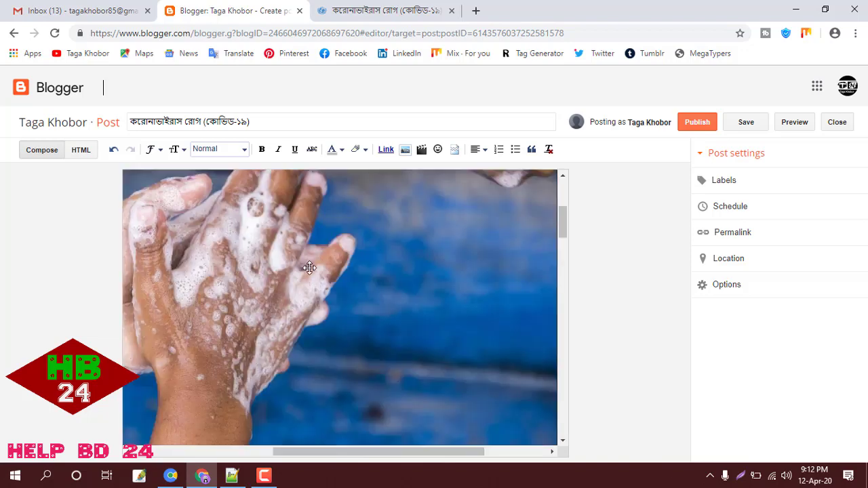
scroll(281, 287, "down", 10)
scroll(277, 297, "right", 3)
scroll(276, 297, "up", 6)
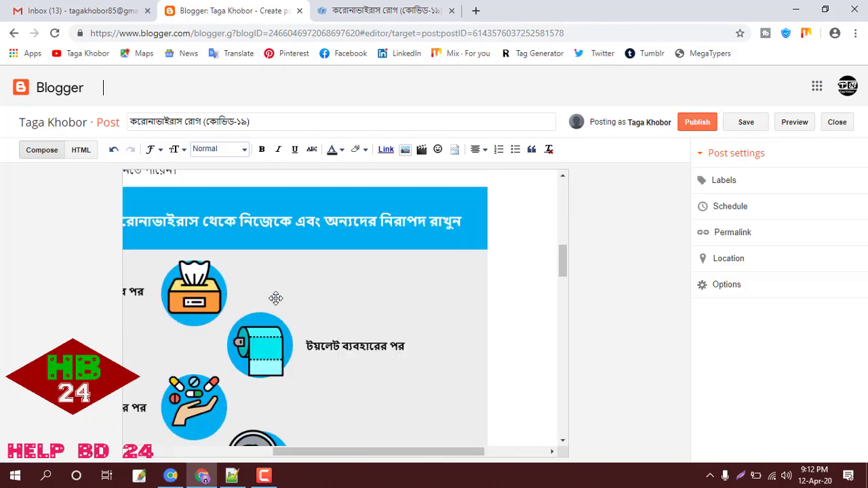
scroll(277, 297, "down", 3)
scroll(278, 297, "down", 15)
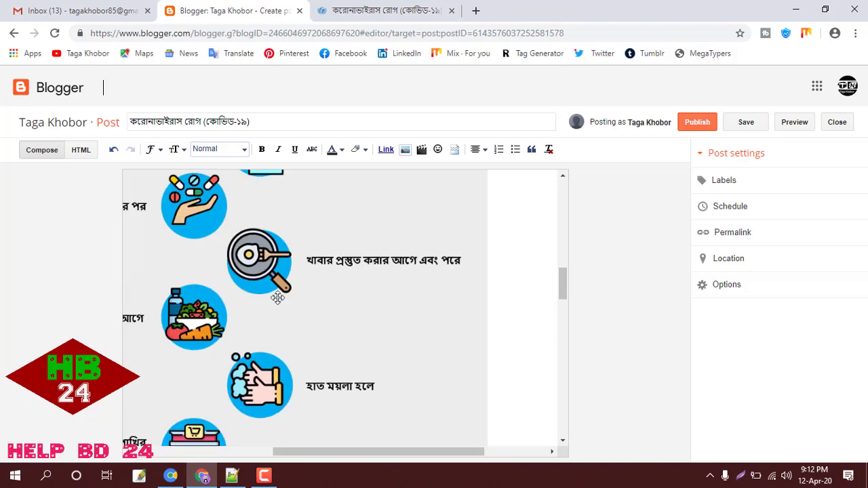
scroll(277, 417, "down", 1)
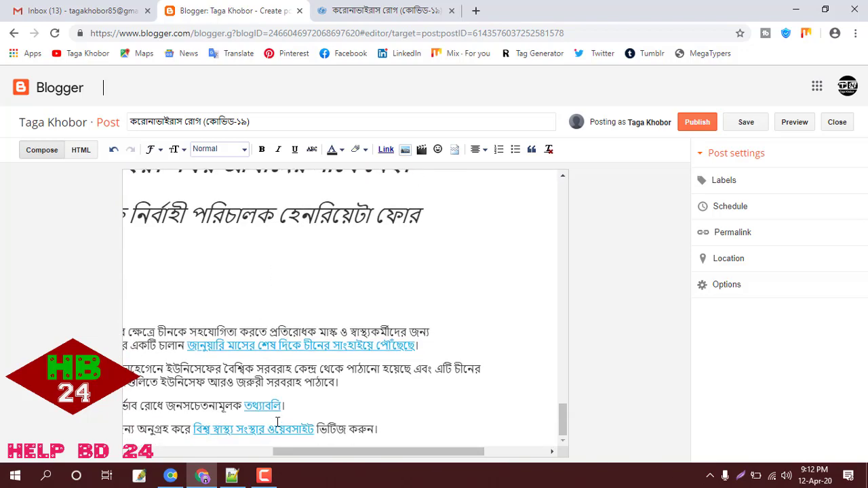
left_click_drag(317, 452, 110, 456)
scroll(219, 349, "up", 15)
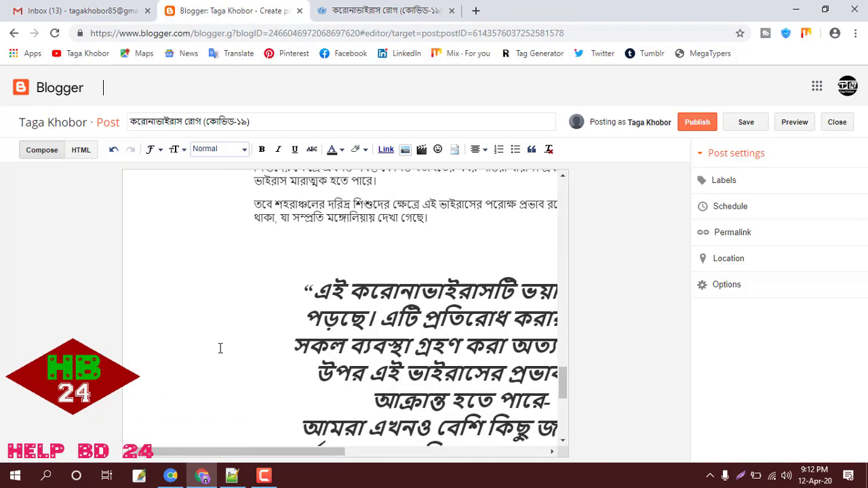
scroll(219, 349, "up", 3)
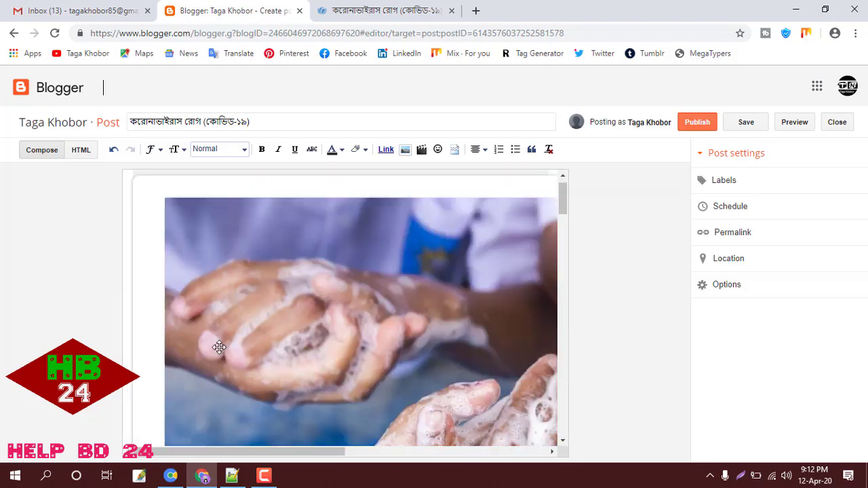
scroll(218, 349, "down", 10)
scroll(218, 350, "down", 10)
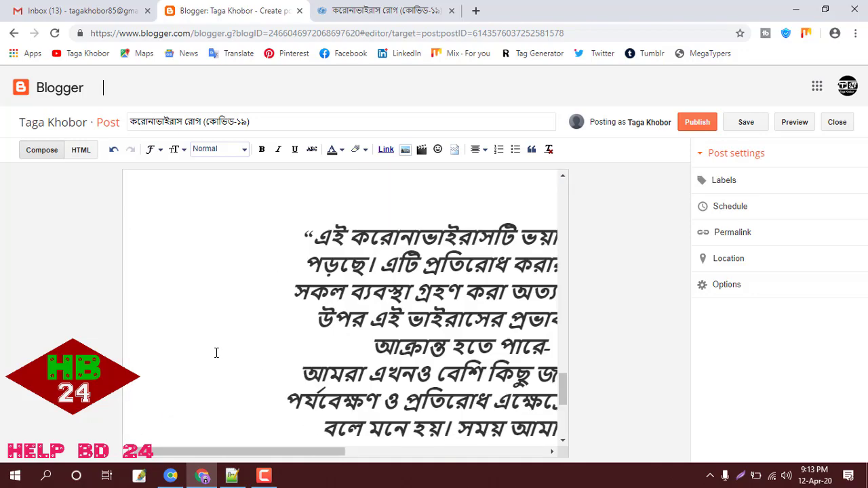
scroll(217, 353, "up", 10)
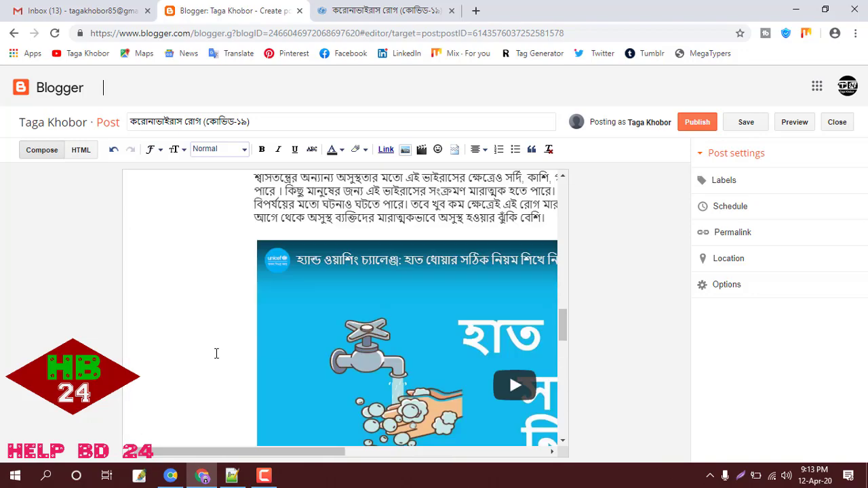
Copy the post title "করোনাভাইরাস রোগ (কোভিড-১৯)" into the post's labels and confirm the label
left_click(722, 182)
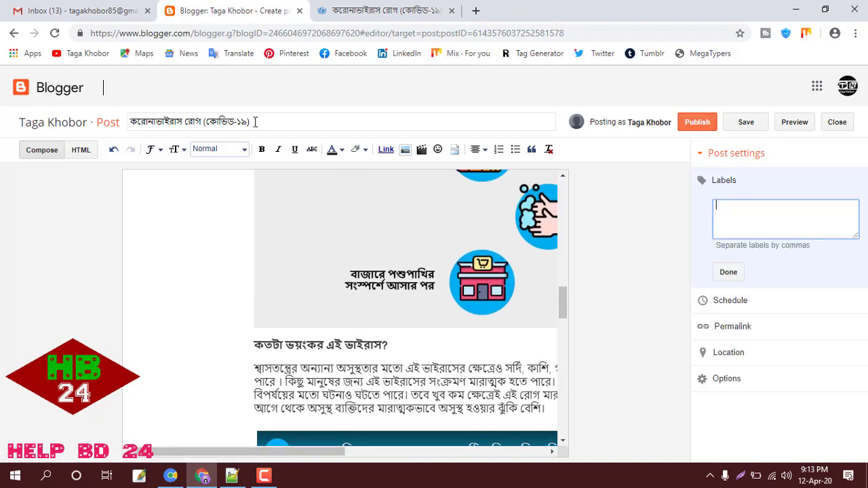
left_click_drag(252, 122, 118, 119)
key("ctrl+c")
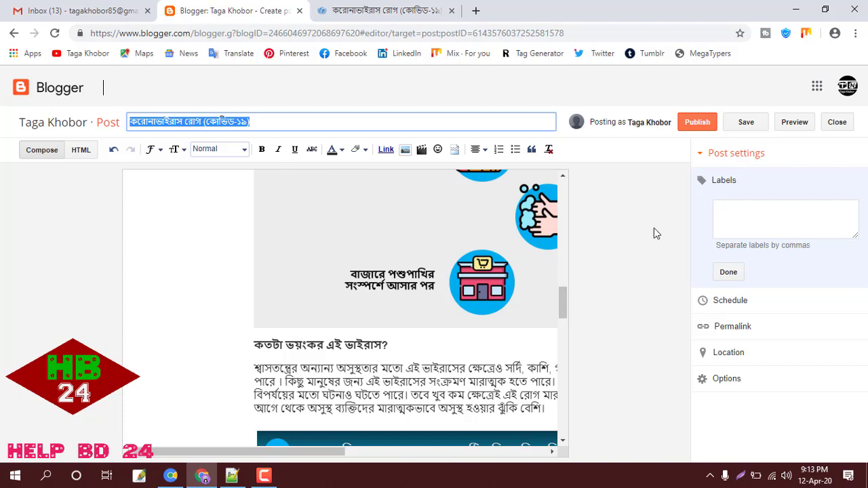
left_click(758, 217)
key("ctrl+v")
left_click(729, 276)
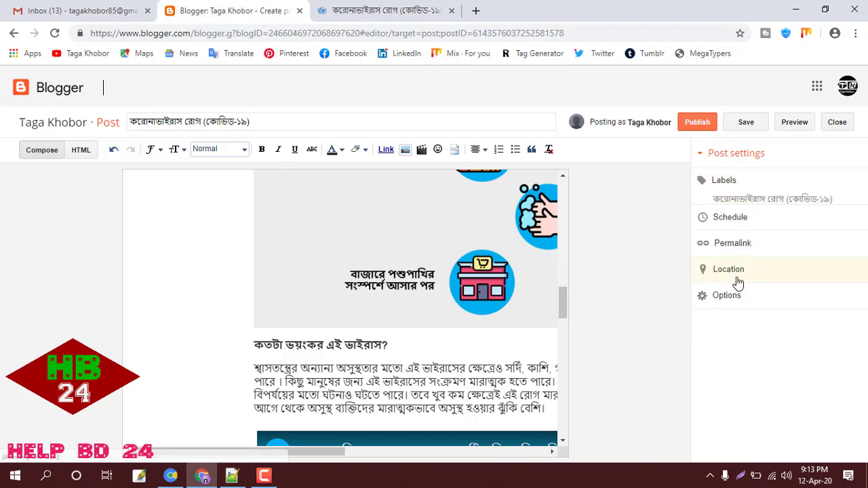
Try to search for Bangladesh as the post's location, allowing the site to know the location and staying on the page
left_click(732, 270)
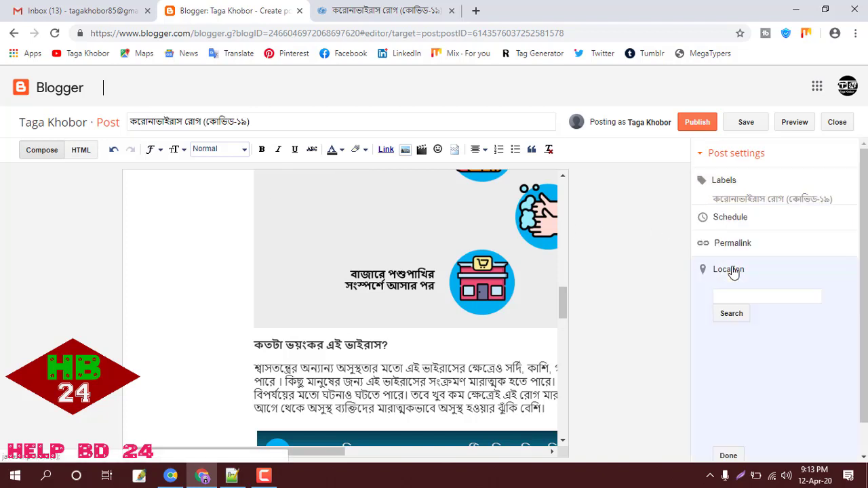
left_click(751, 298)
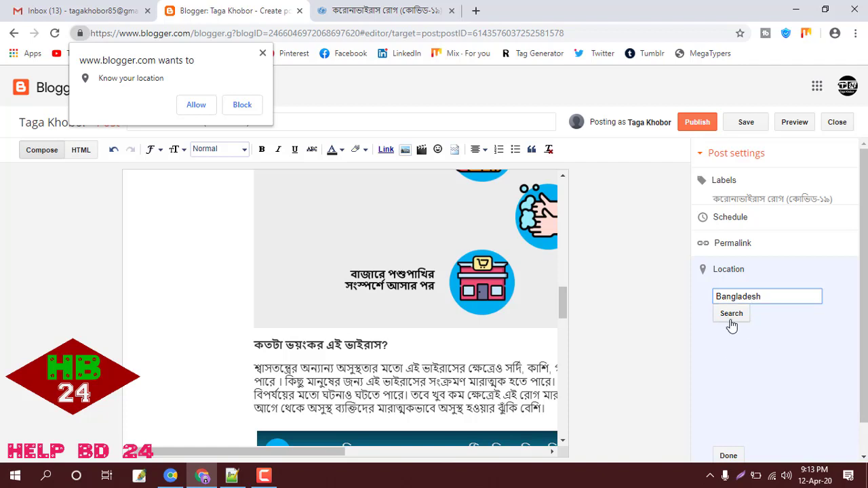
left_click(731, 322)
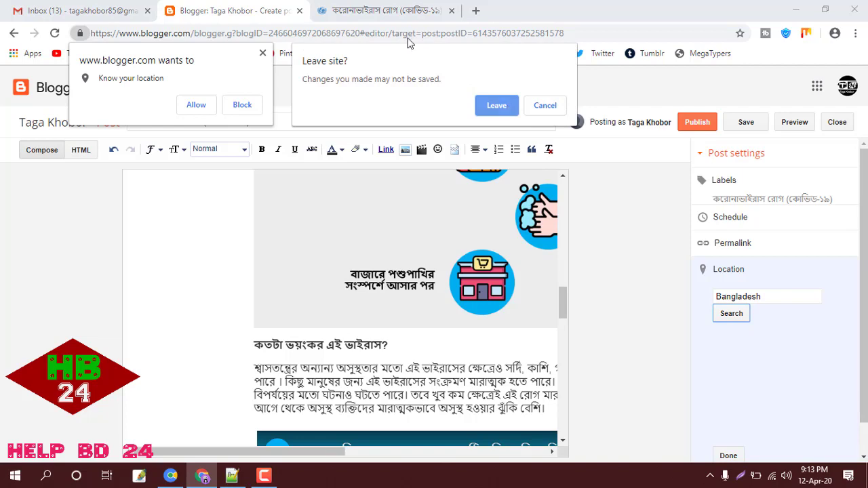
left_click(190, 107)
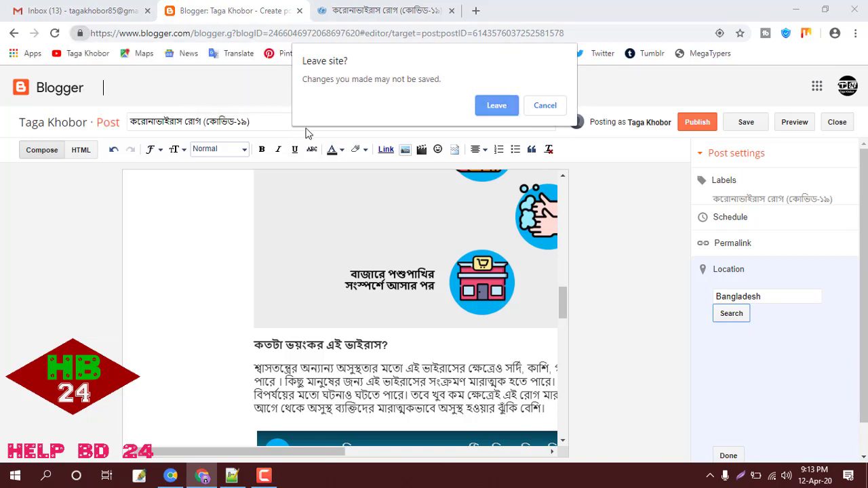
left_click(544, 107)
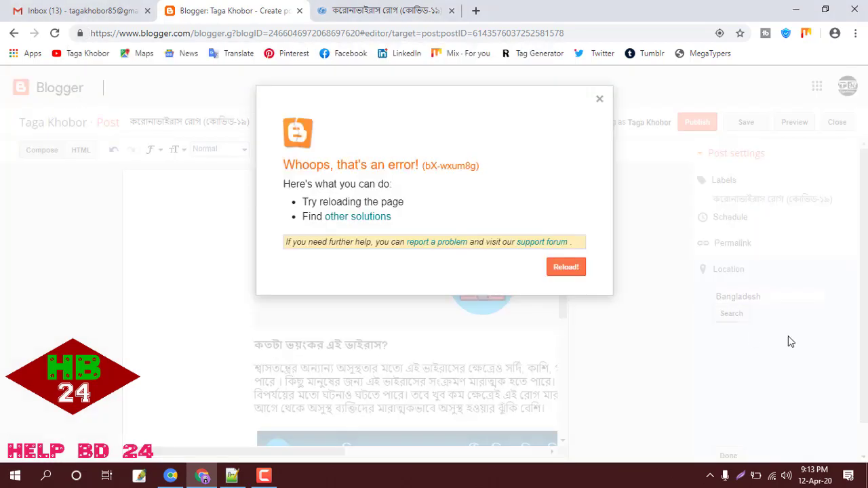
left_click(599, 100)
left_click(731, 316)
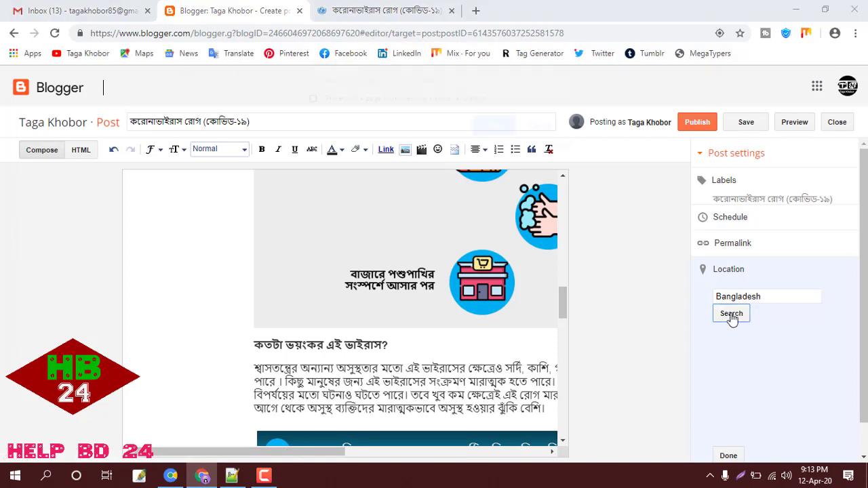
left_click(496, 128)
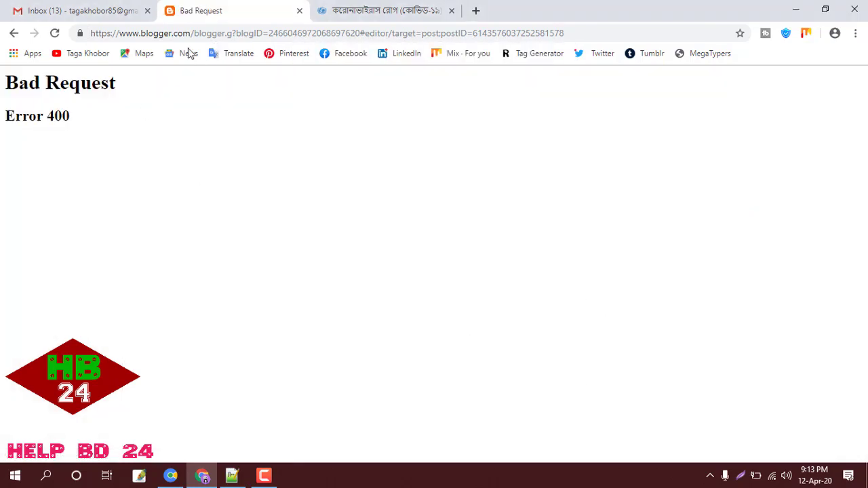
Reload the error page, return to the post editor and check the content of the coronavirus post
left_click(56, 33)
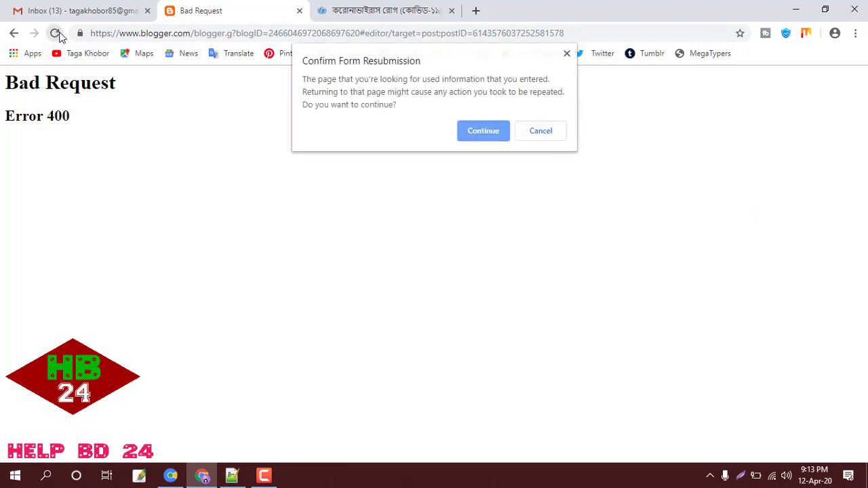
left_click(478, 134)
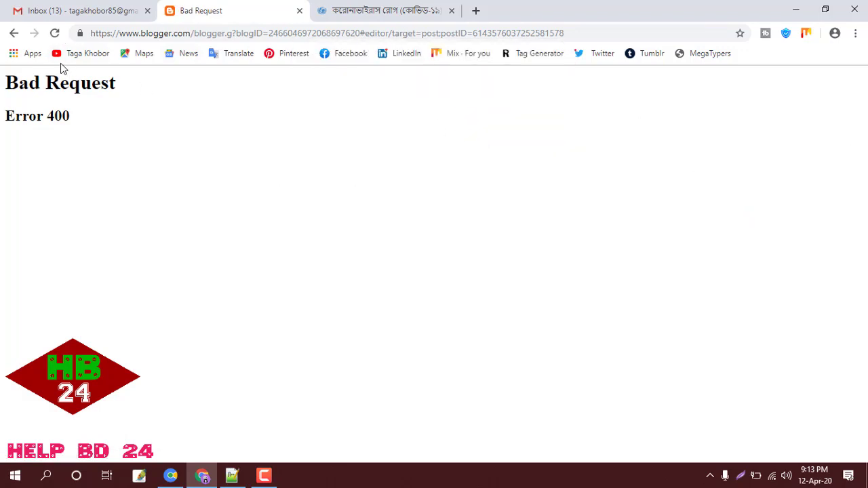
left_click(13, 34)
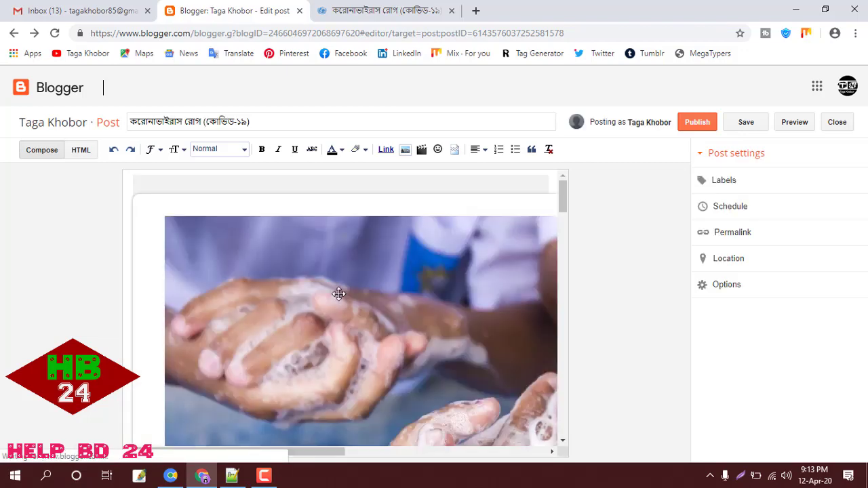
scroll(350, 277, "down", 5)
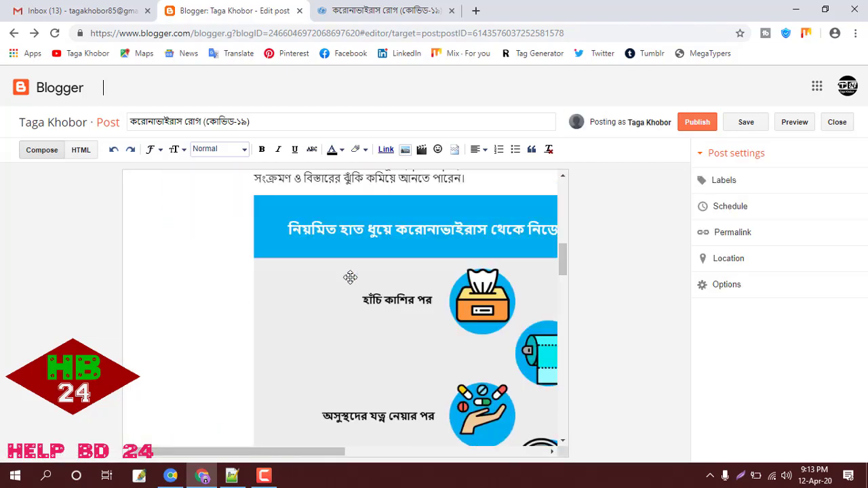
scroll(350, 277, "up", 5)
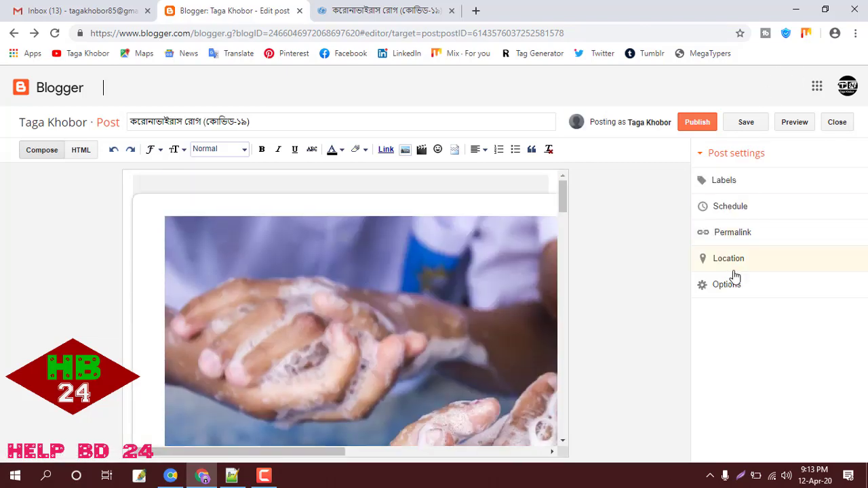
Search for "bangladesh" in the post's location setting and confirm Bangladesh as the location
left_click(729, 261)
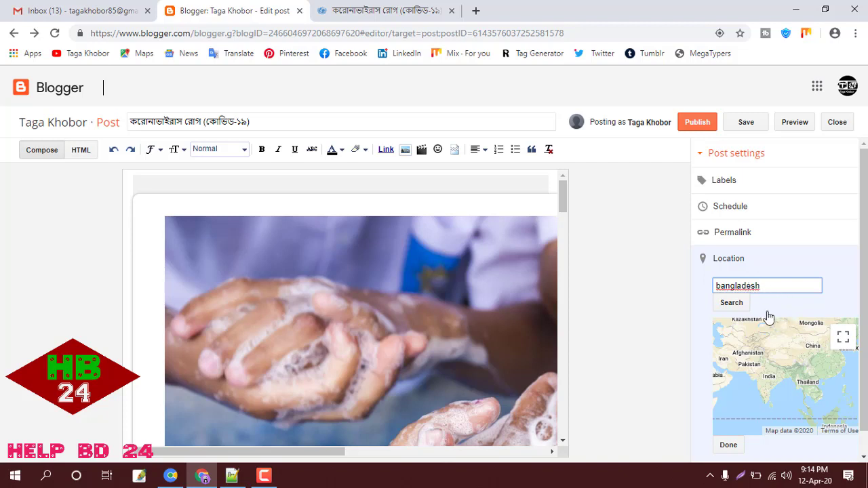
left_click(733, 307)
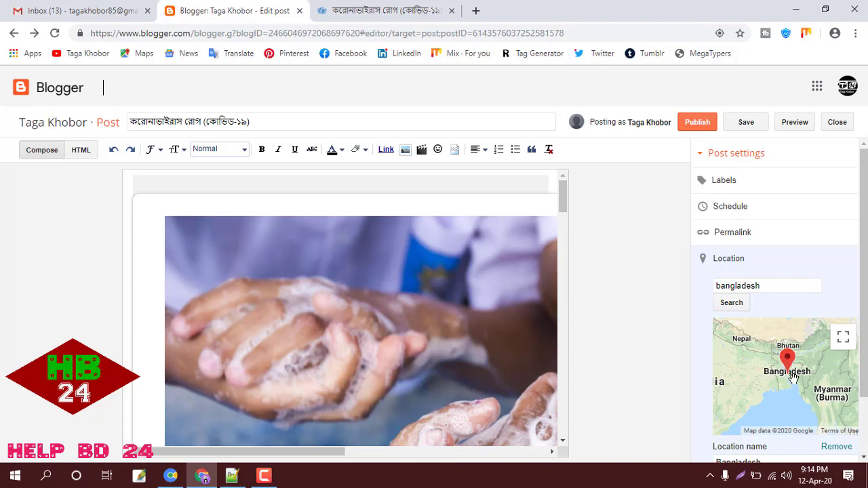
scroll(793, 380, "down", 1)
scroll(791, 421, "down", 2)
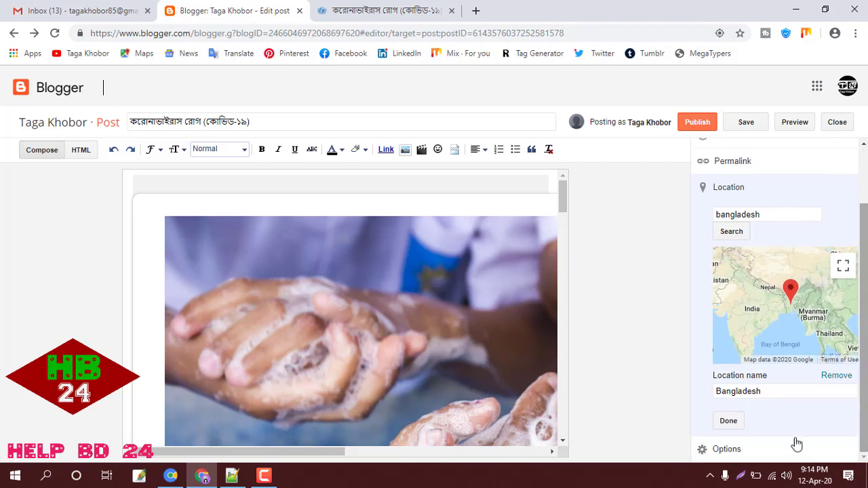
left_click(728, 422)
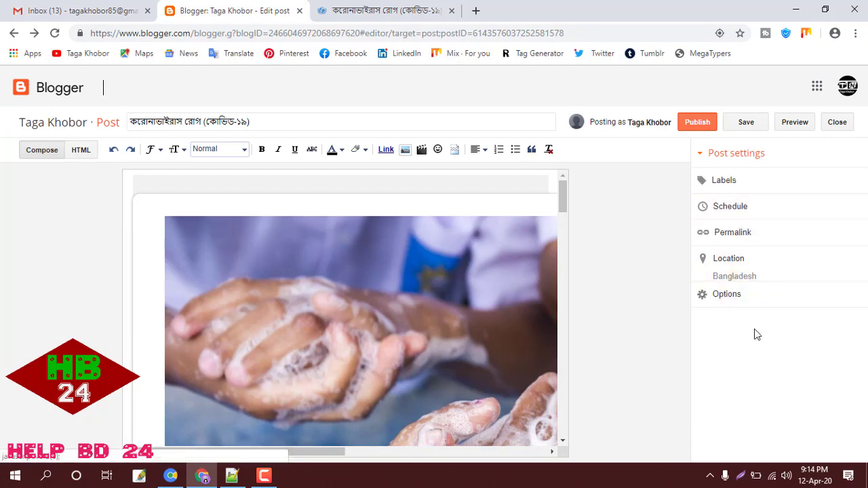
Publish the coronavirus post and view it live on the blog
scroll(382, 285, "down", 15)
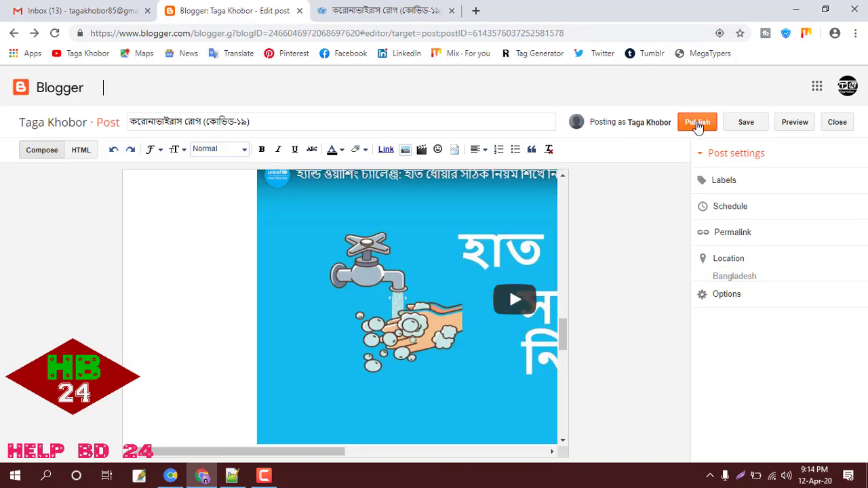
left_click(699, 123)
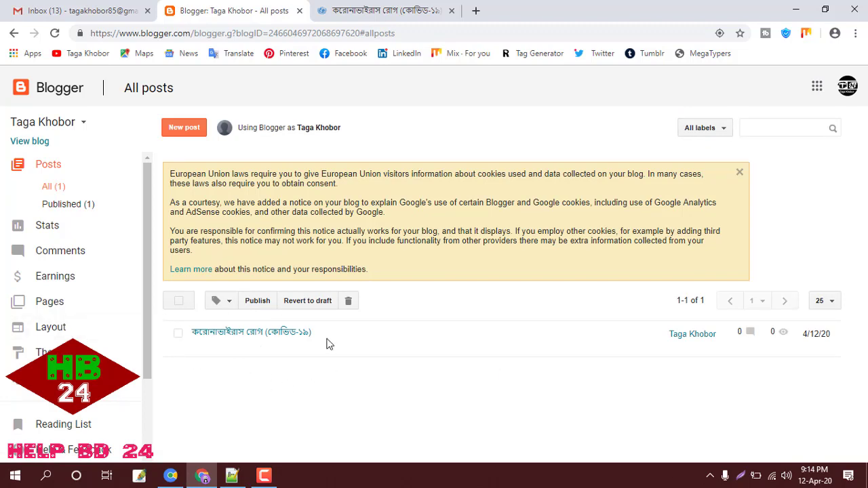
mouse_move(219, 333)
left_click(224, 351)
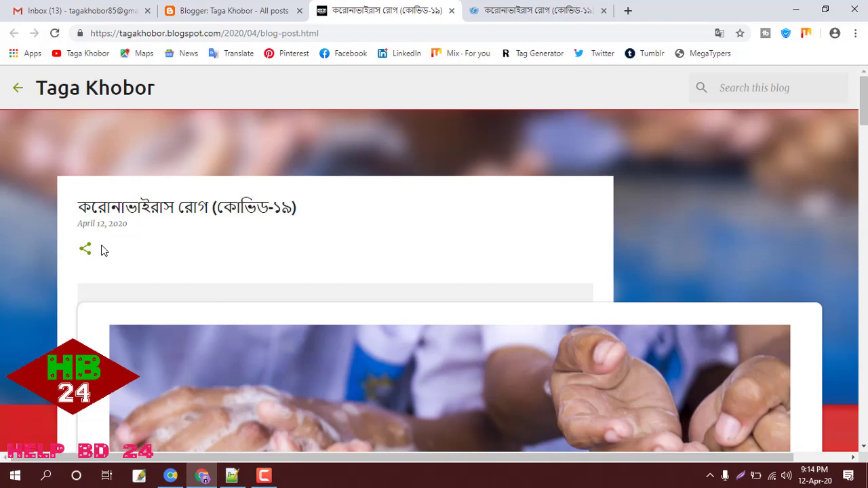
Look at the top of the published post and its sharing options, then close them
scroll(102, 251, "down", 3)
scroll(101, 250, "up", 3)
left_click(87, 251)
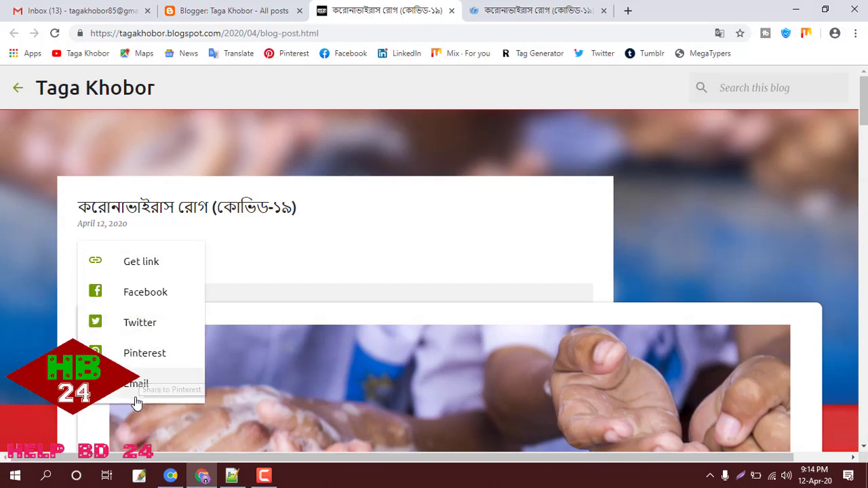
left_click(279, 253)
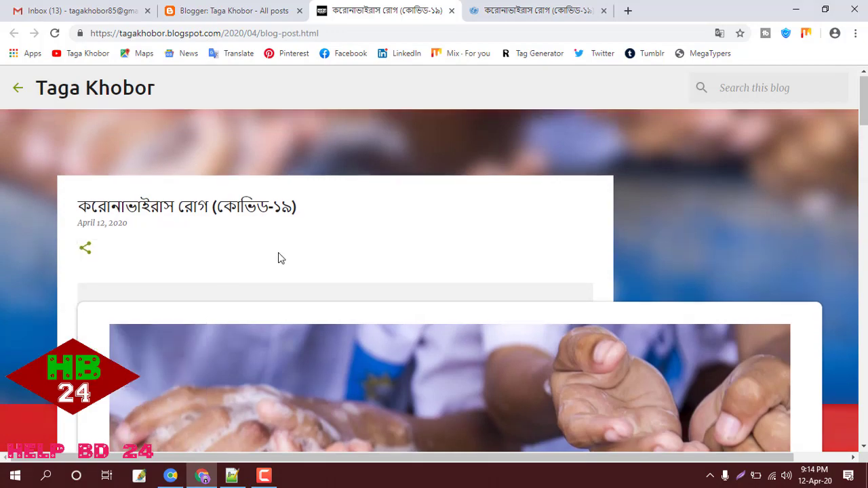
Examine the published post from the hand-washing photo to the closing location line, checking how the content fits the page width
scroll(280, 256, "down", 5)
scroll(278, 260, "down", 15)
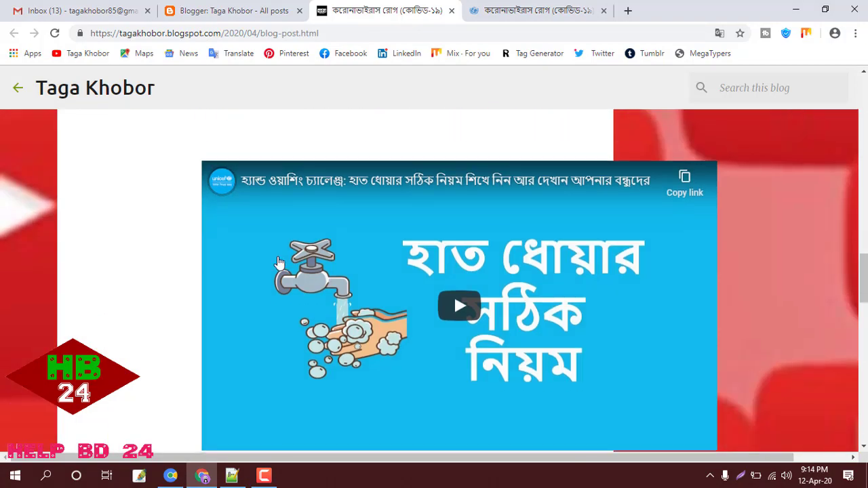
scroll(279, 261, "down", 10)
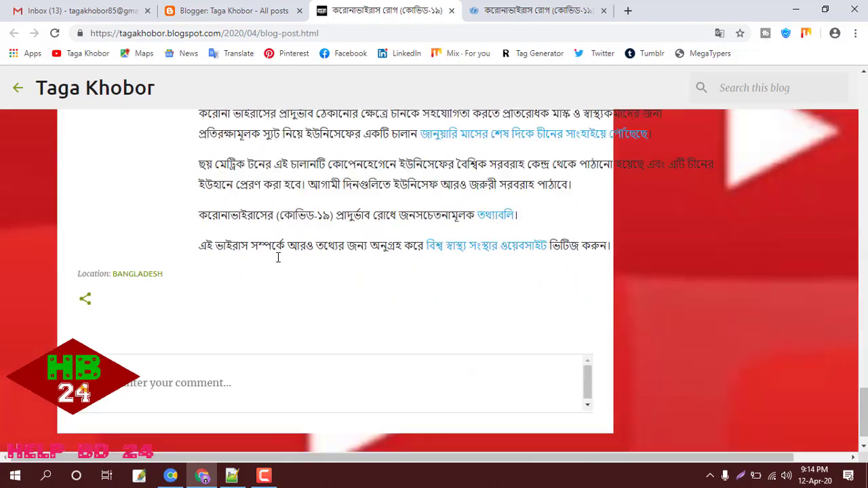
scroll(218, 297, "up", 15)
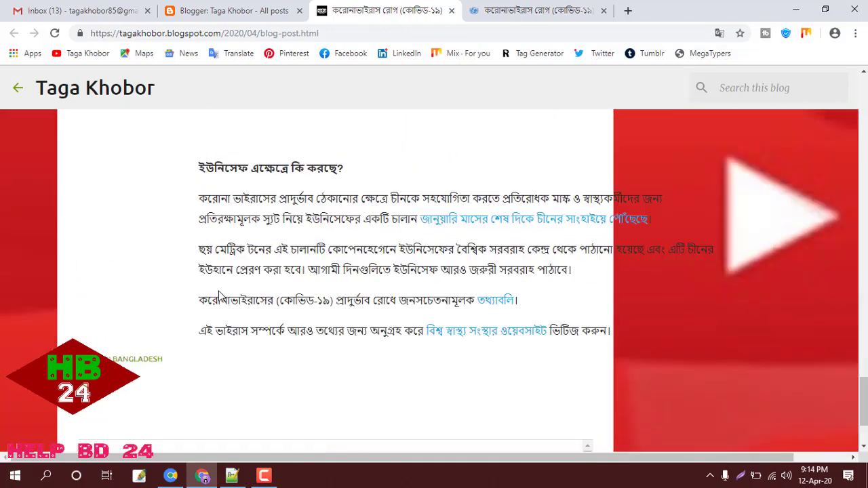
scroll(219, 297, "up", 15)
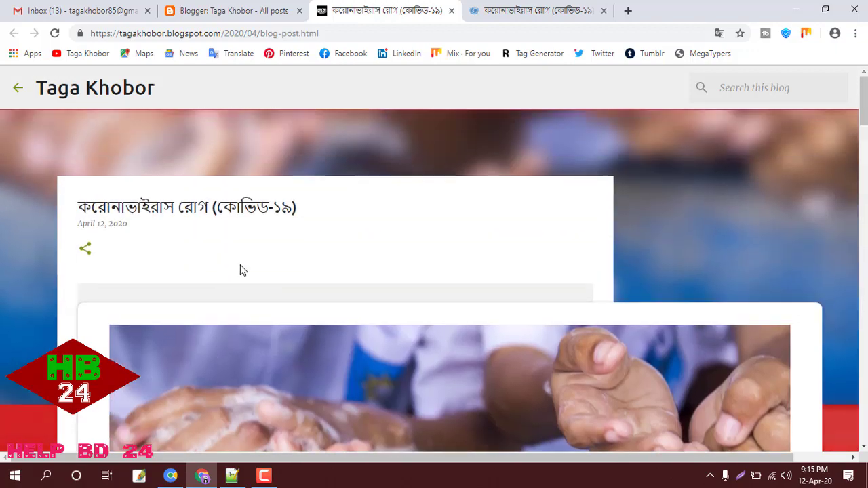
scroll(242, 268, "down", 5)
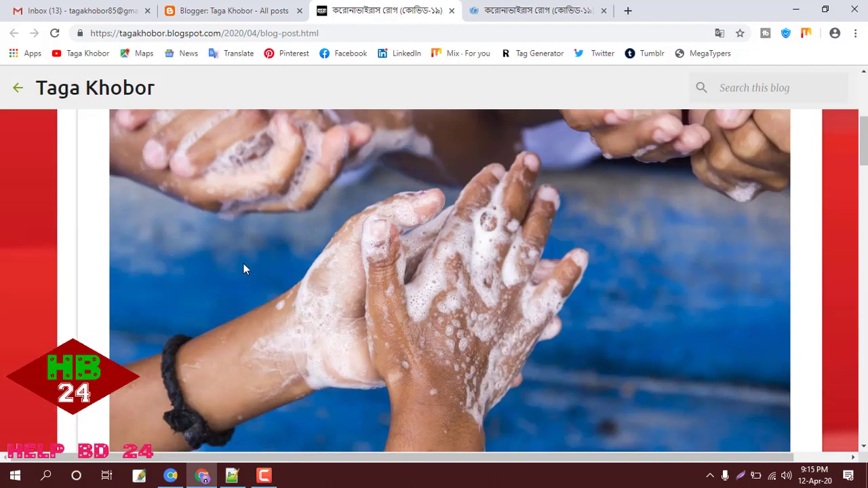
scroll(246, 269, "up", 5)
scroll(672, 281, "down", 15)
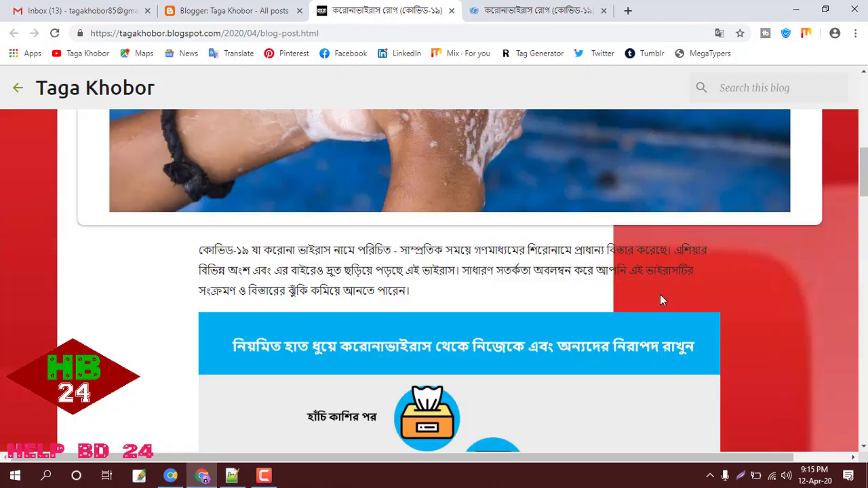
scroll(291, 288, "up", 7)
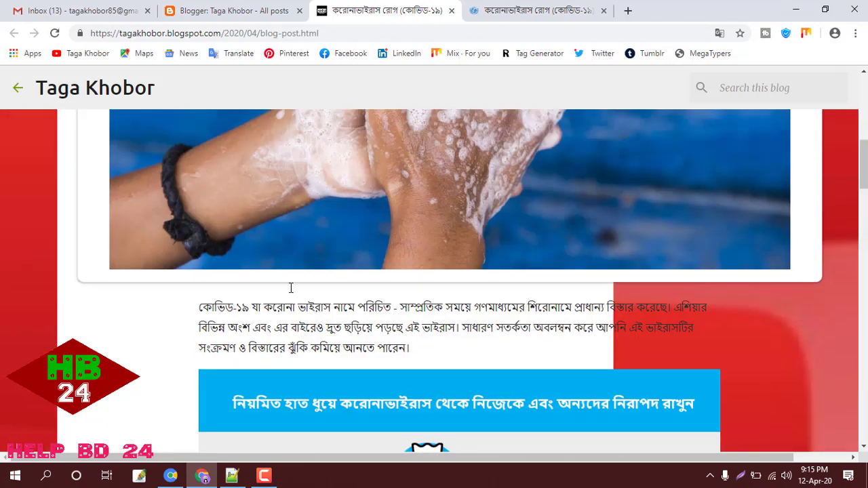
Return to the blog's dashboard and open the current theme for customization
left_click(243, 9)
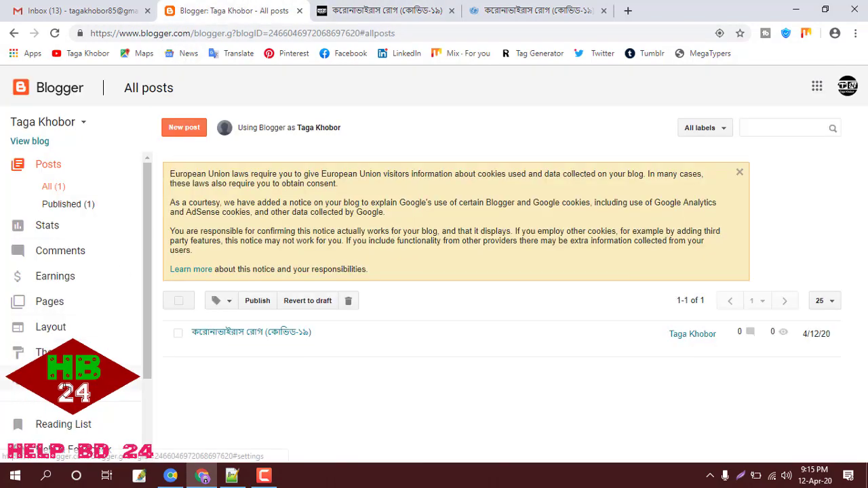
left_click(47, 353)
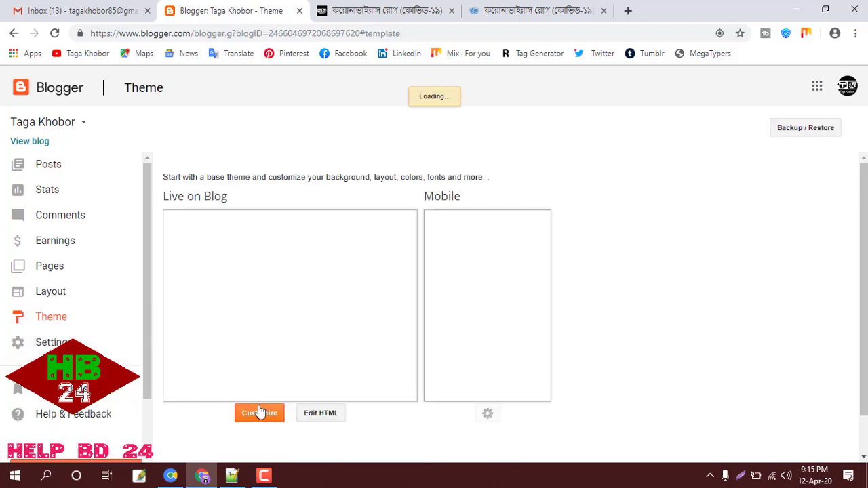
scroll(276, 403, "down", 5)
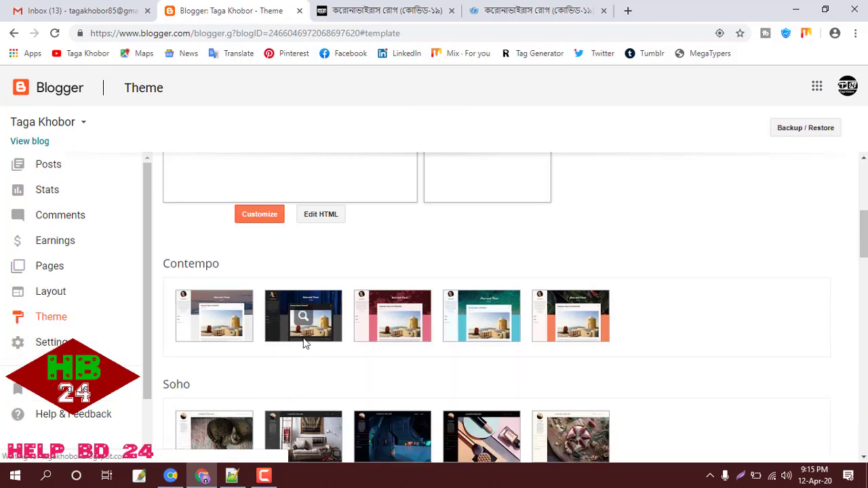
left_click(259, 214)
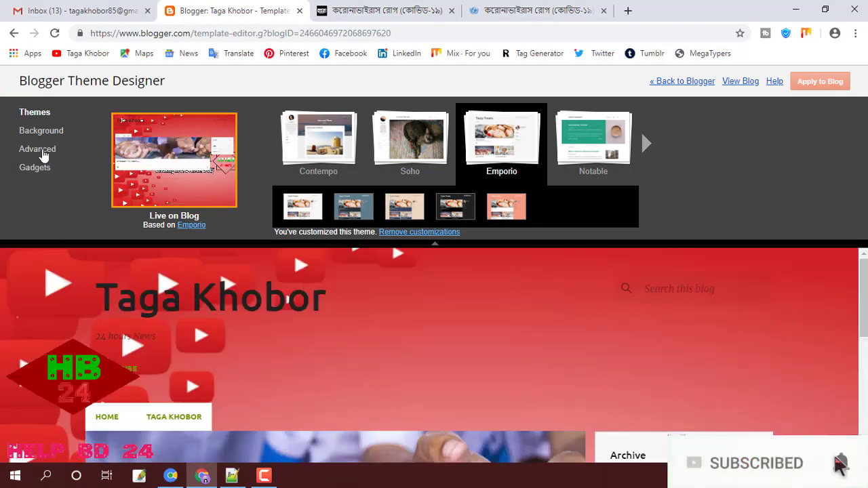
Review the theme designer's Advanced, Gadgets and Background settings and return to the theme choices
left_click(41, 152)
left_click(35, 168)
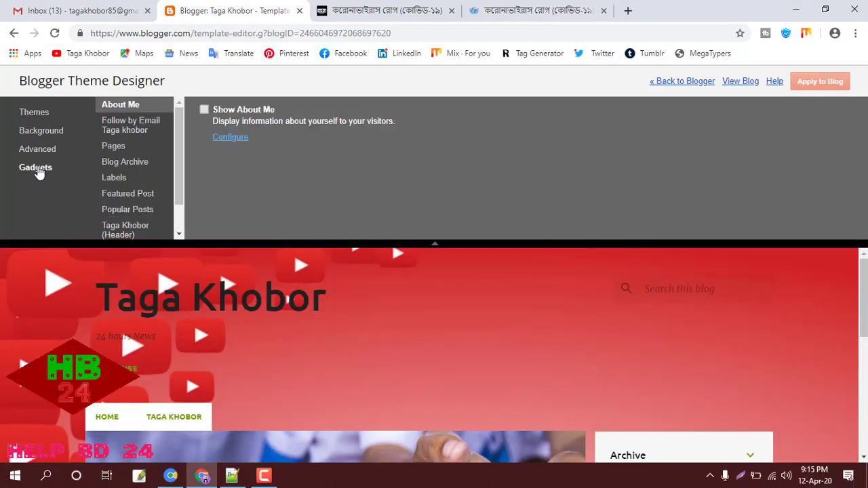
left_click(40, 133)
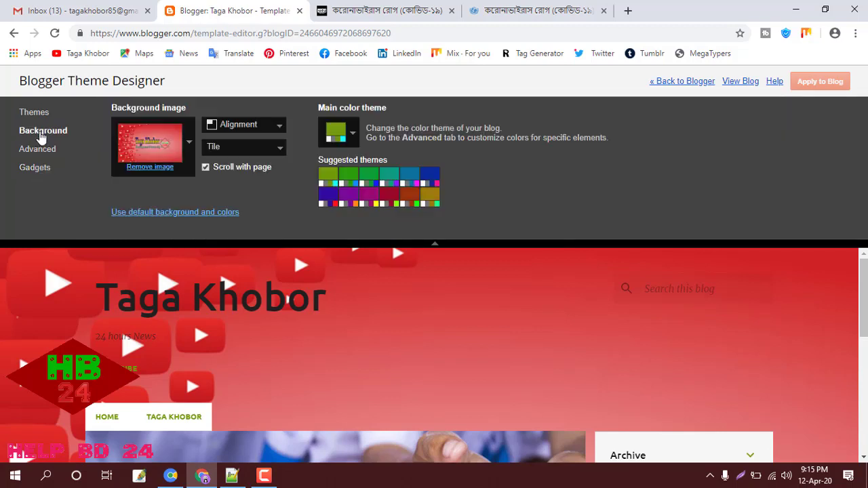
left_click(35, 114)
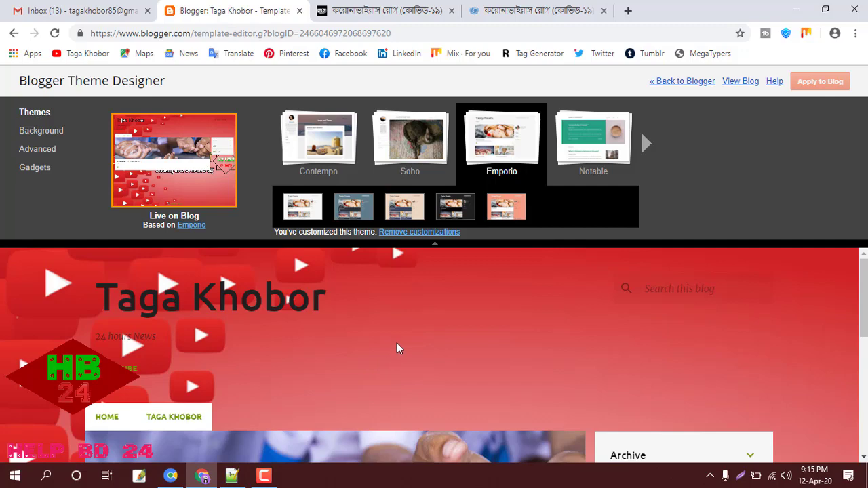
Configure the Labels gadget to show selected labels with the number of posts per label, and save it
scroll(397, 342, "down", 5)
scroll(398, 342, "up", 3)
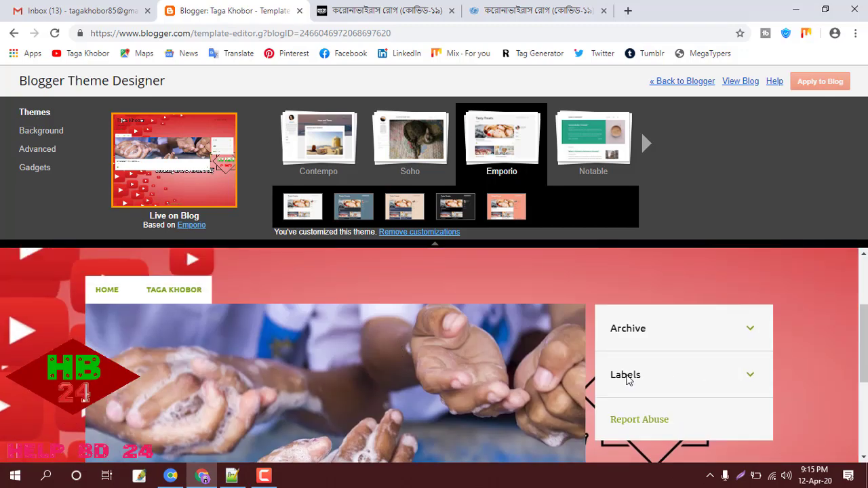
scroll(80, 270, "up", 2)
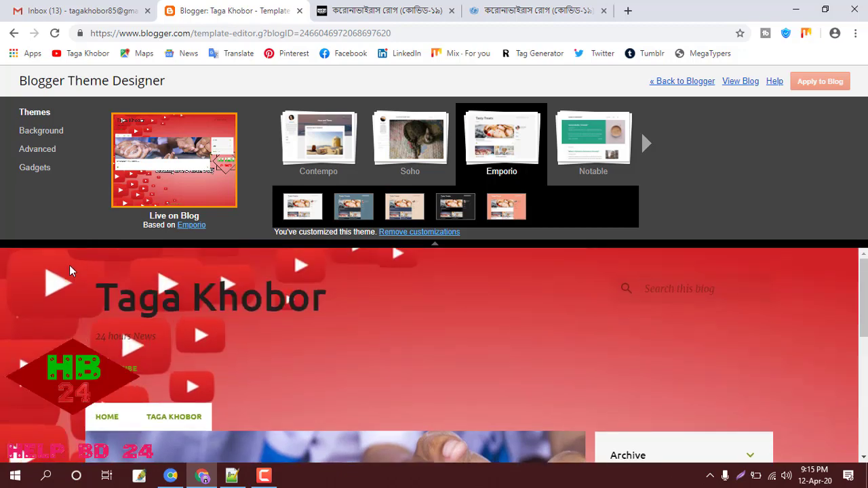
left_click(27, 172)
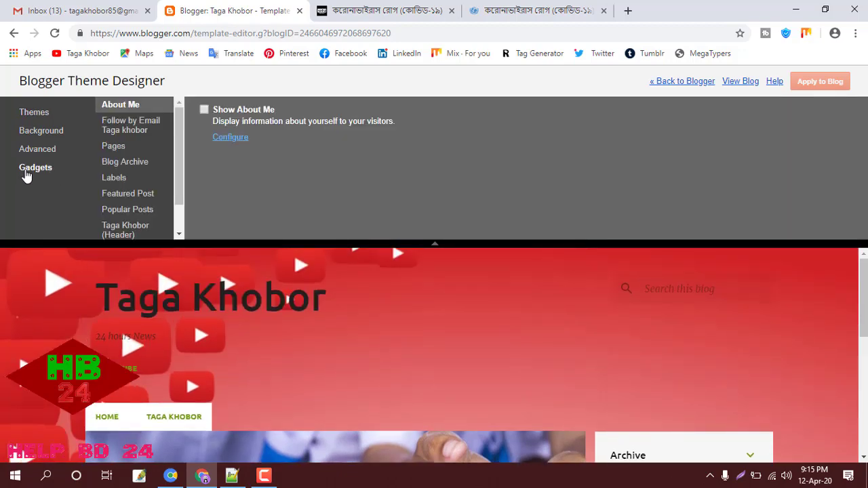
left_click(114, 179)
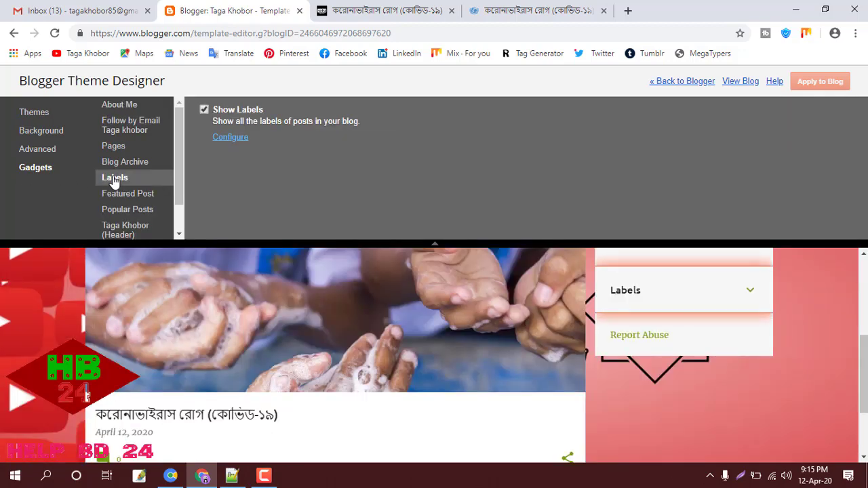
scroll(469, 348, "down", 2)
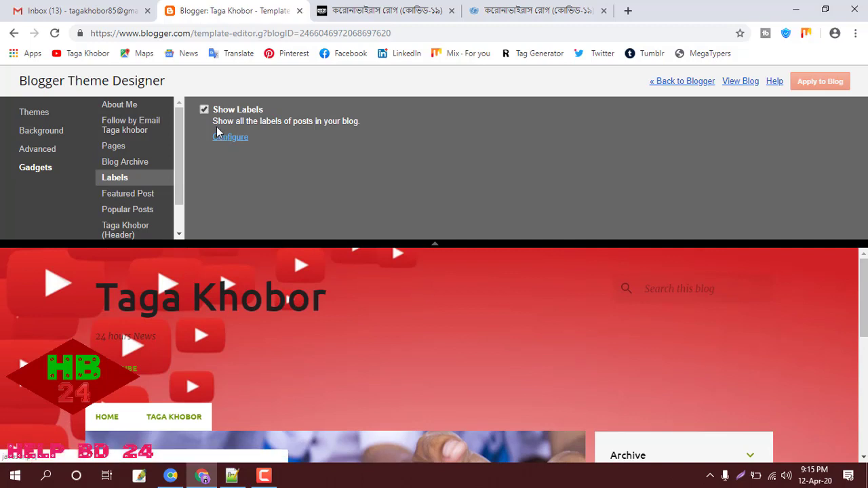
left_click(229, 138)
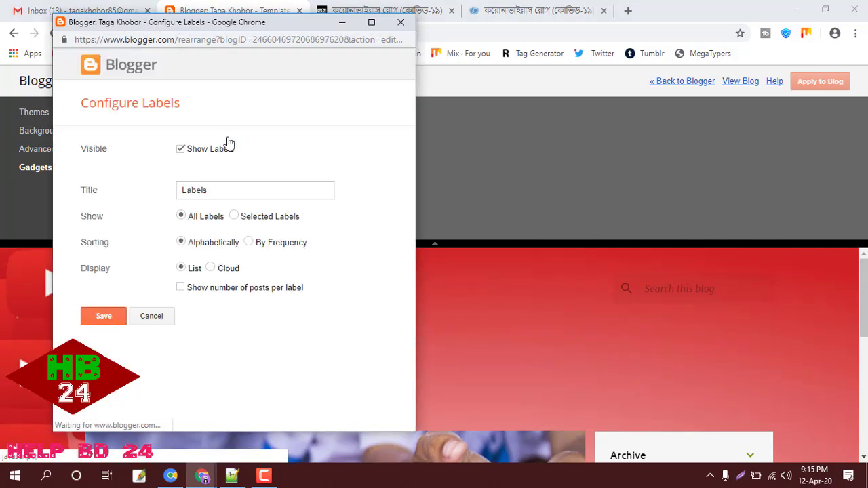
left_click(234, 216)
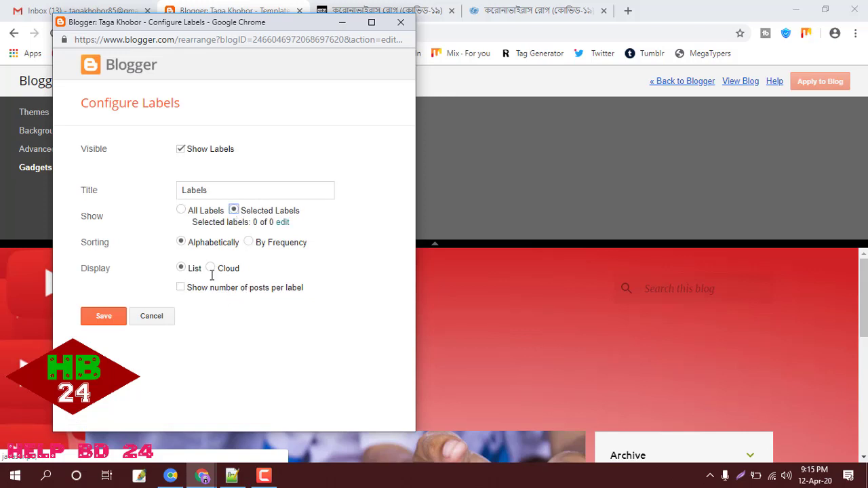
left_click(180, 288)
left_click(103, 317)
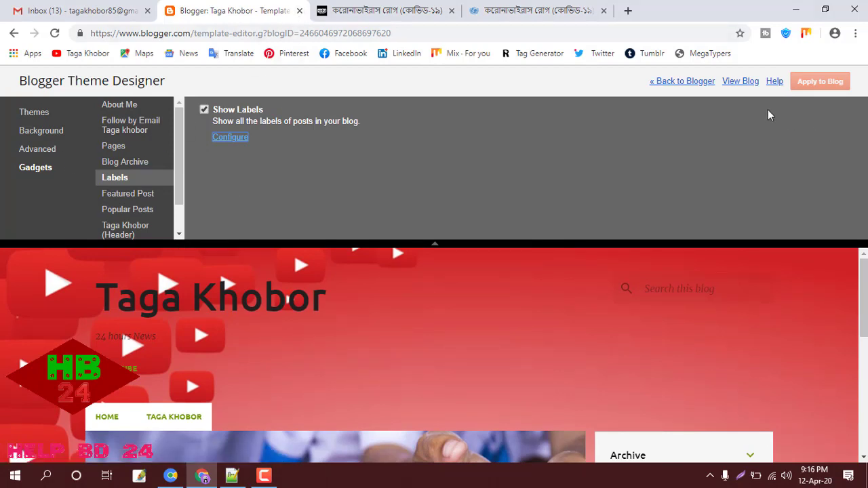
Return to the blog's theme page and open a preview of the teal Contempo variant
left_click(692, 81)
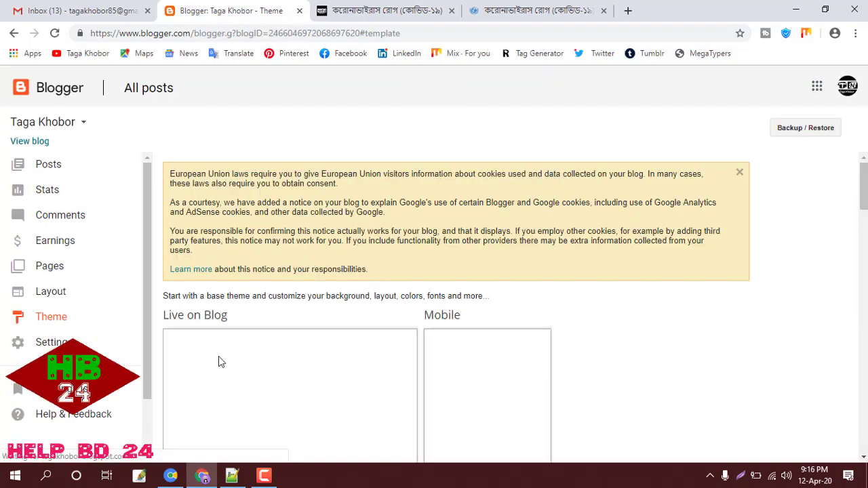
scroll(226, 355, "down", 5)
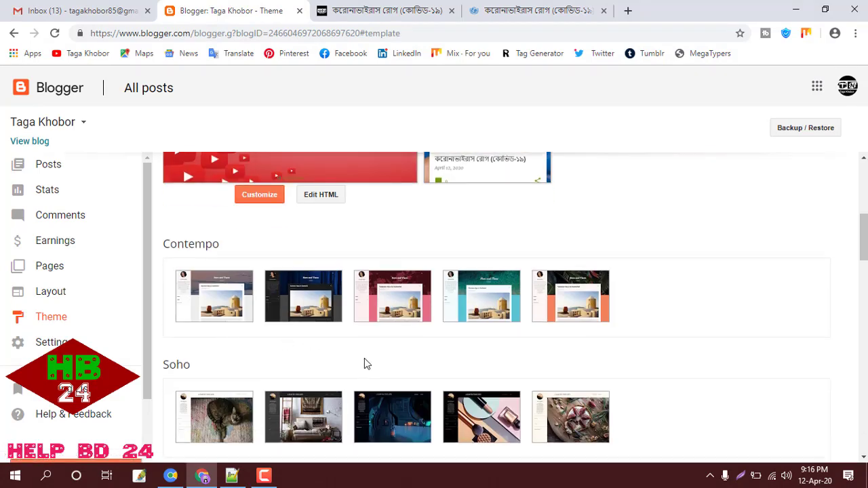
scroll(364, 358, "down", 2)
scroll(364, 367, "up", 2)
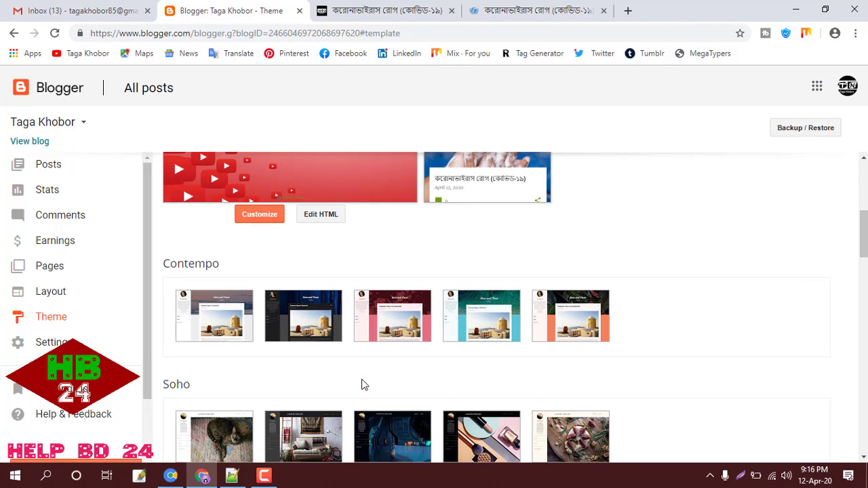
mouse_move(502, 325)
left_click(502, 327)
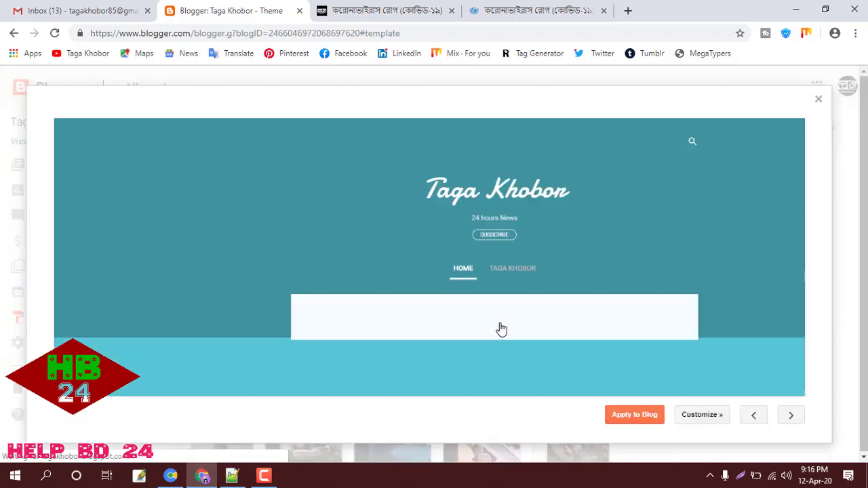
Check how the coronavirus post looks in the teal Contempo preview and apply that theme to the blog
scroll(504, 312, "down", 10)
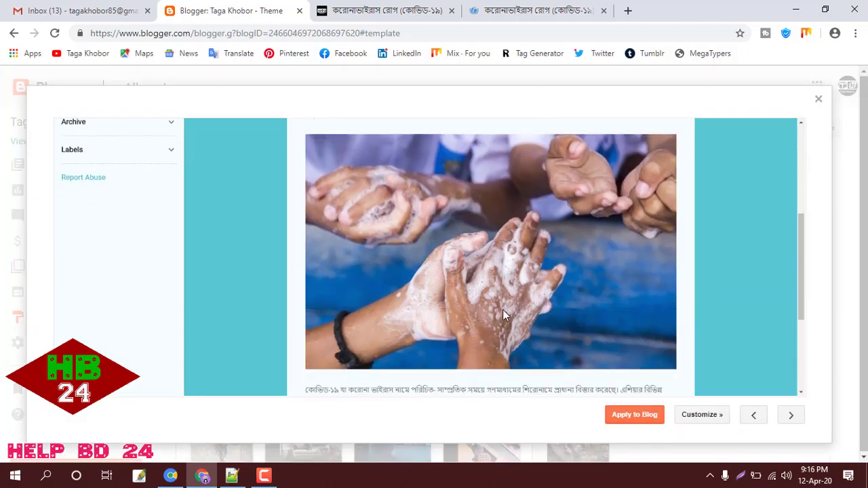
scroll(502, 310, "up", 8)
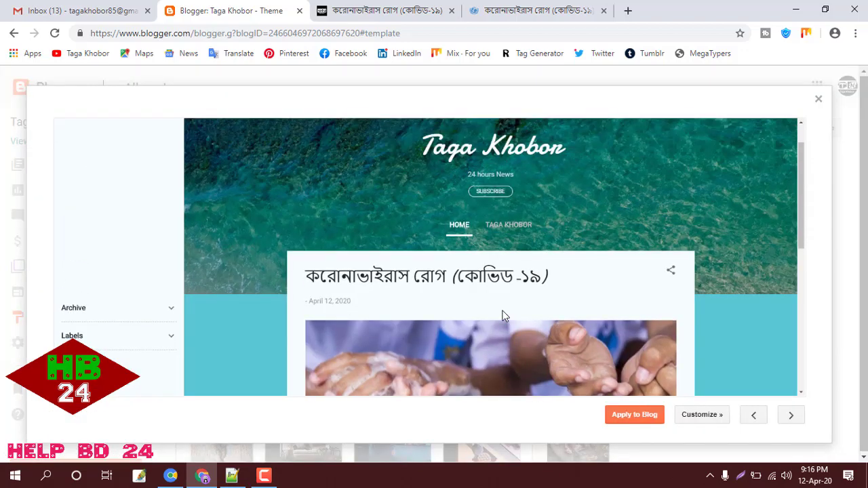
scroll(503, 310, "down", 5)
scroll(503, 314, "up", 4)
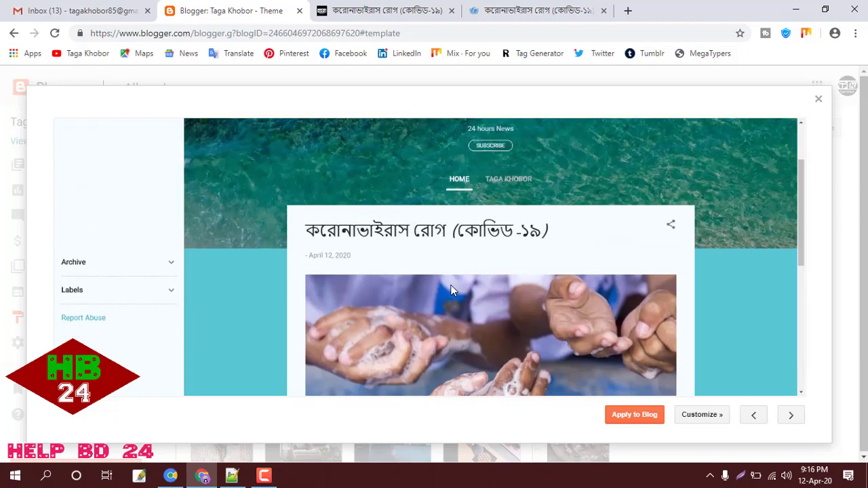
scroll(453, 291, "down", 5)
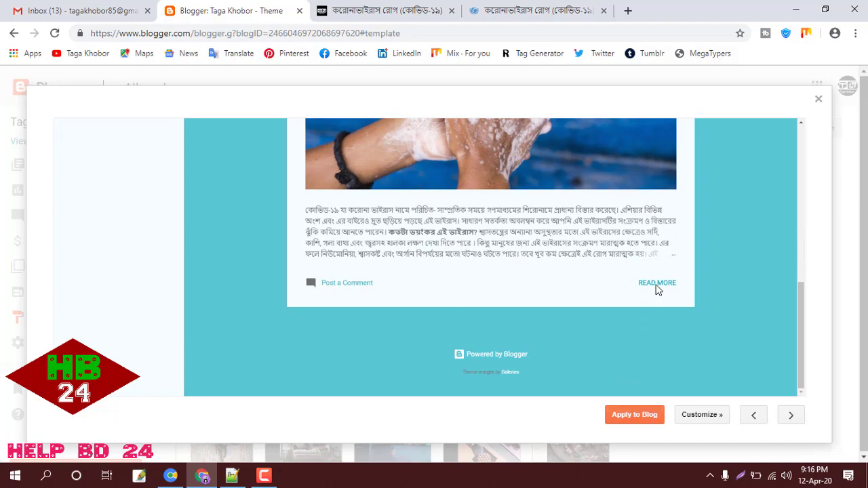
left_click(630, 417)
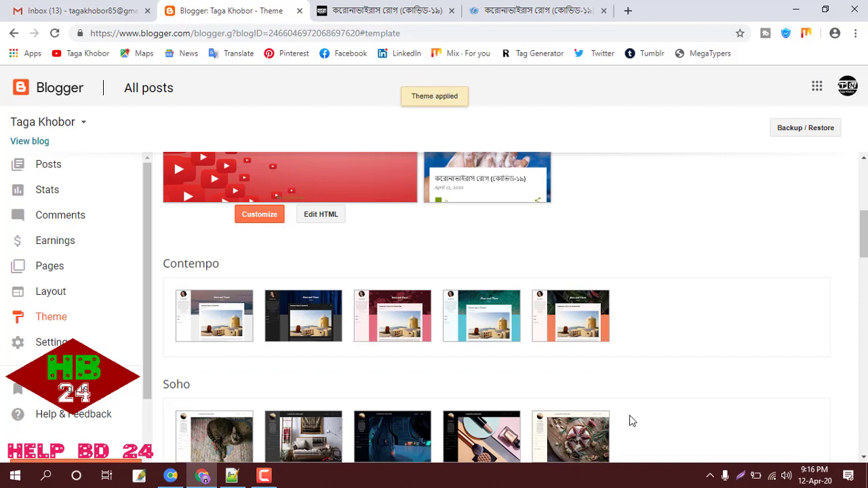
Open the applied Contempo theme for customization and review the blog preview and the Background settings
left_click(254, 219)
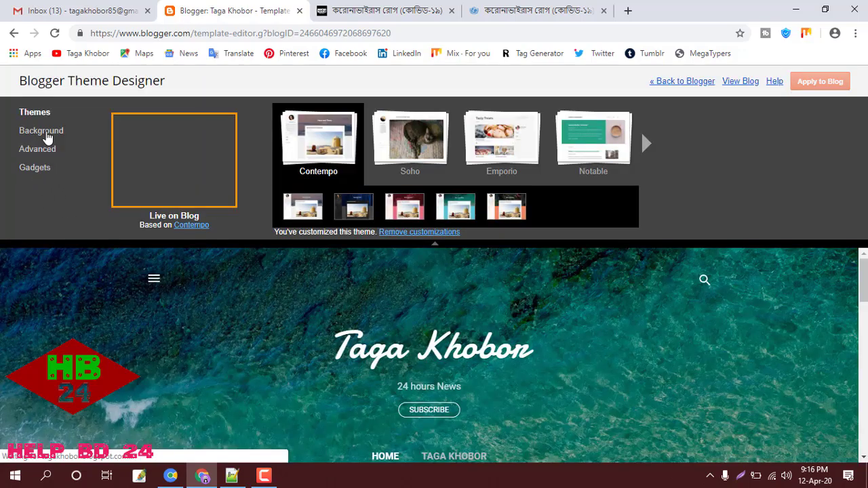
scroll(347, 369, "down", 10)
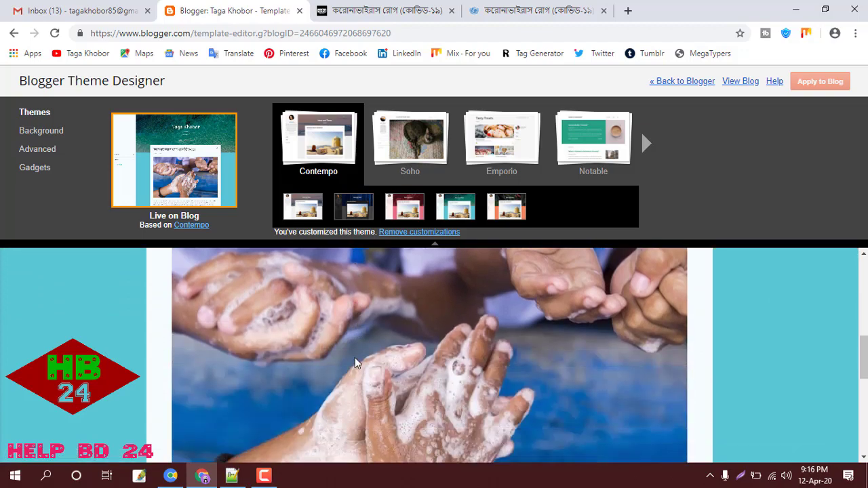
scroll(350, 369, "up", 10)
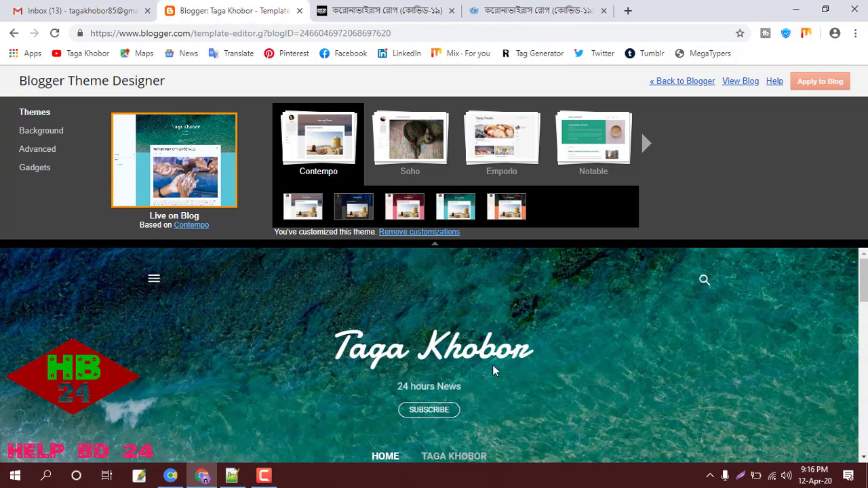
scroll(333, 359, "down", 3)
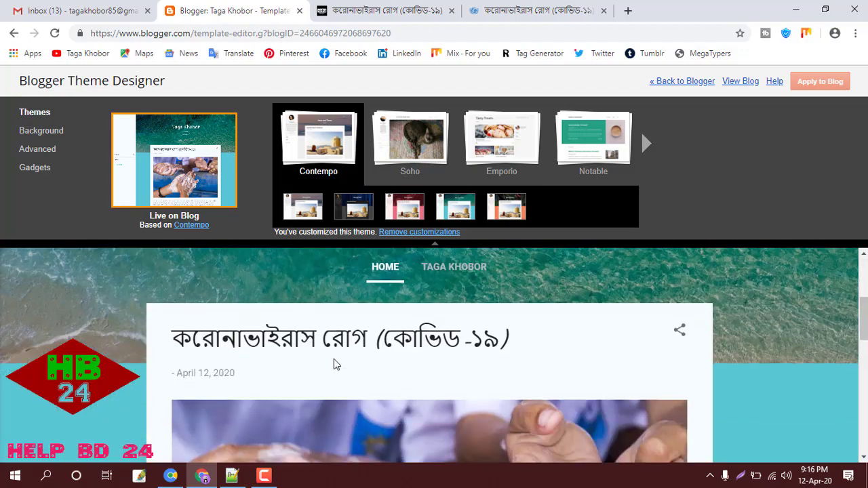
scroll(334, 359, "up", 3)
scroll(537, 407, "down", 1)
scroll(597, 360, "up", 1)
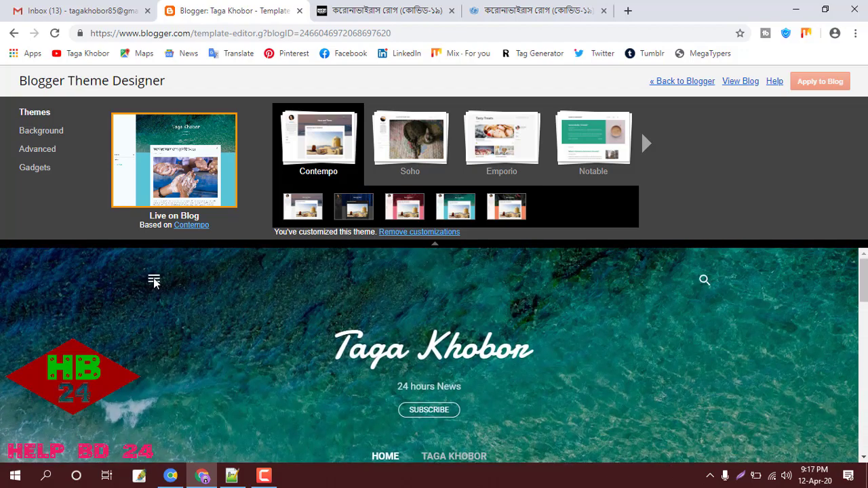
left_click(38, 135)
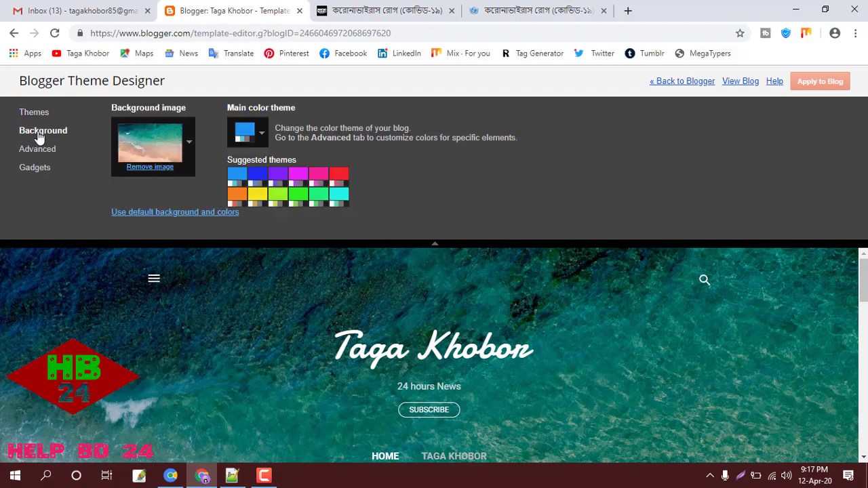
scroll(171, 312, "down", 5)
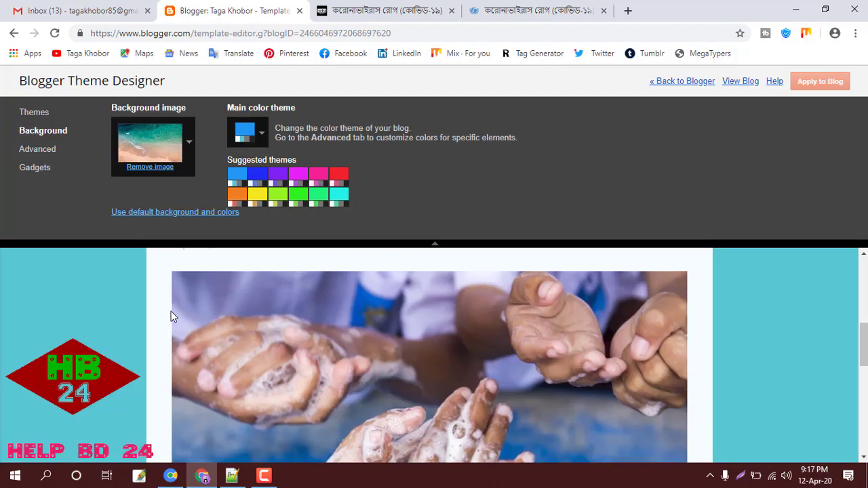
scroll(140, 343, "down", 2)
scroll(138, 339, "up", 10)
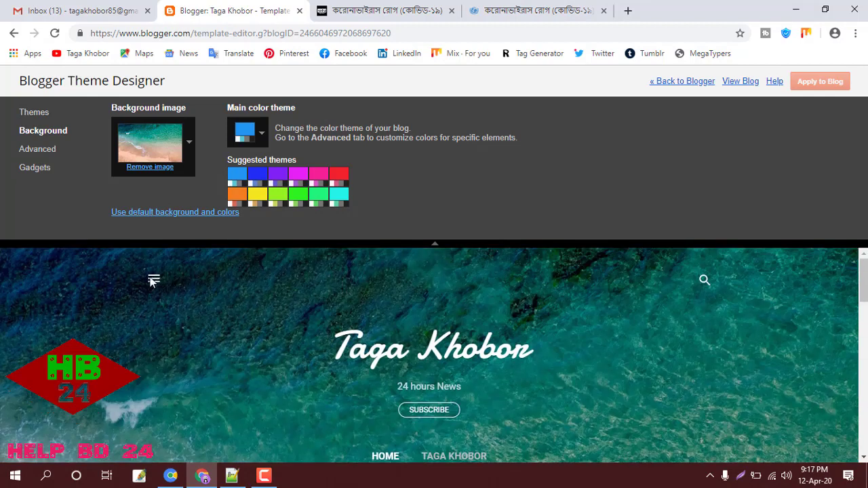
Set the blog title's font to Impact and its color to the suggested light green #96f321
left_click(37, 150)
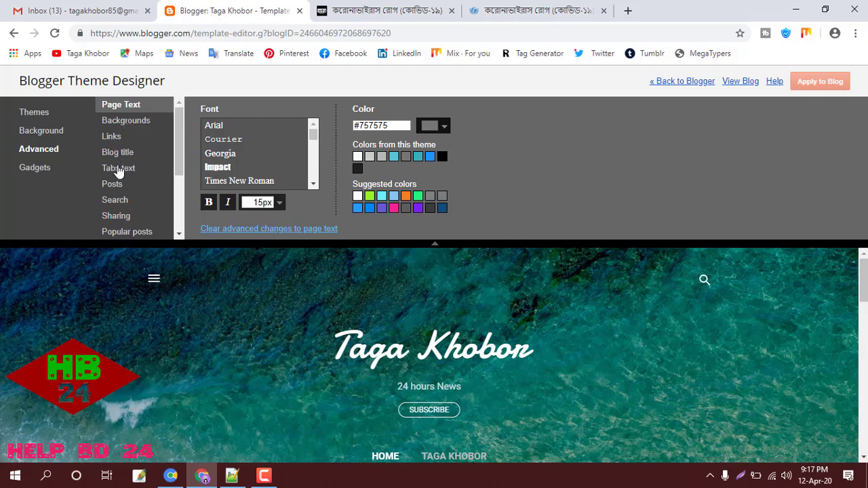
left_click(117, 153)
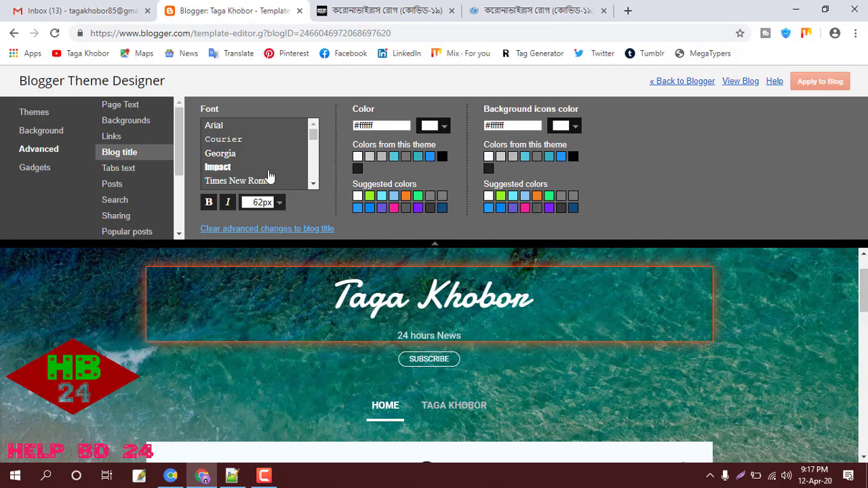
scroll(269, 177, "down", 2)
scroll(278, 176, "up", 2)
left_click(217, 170)
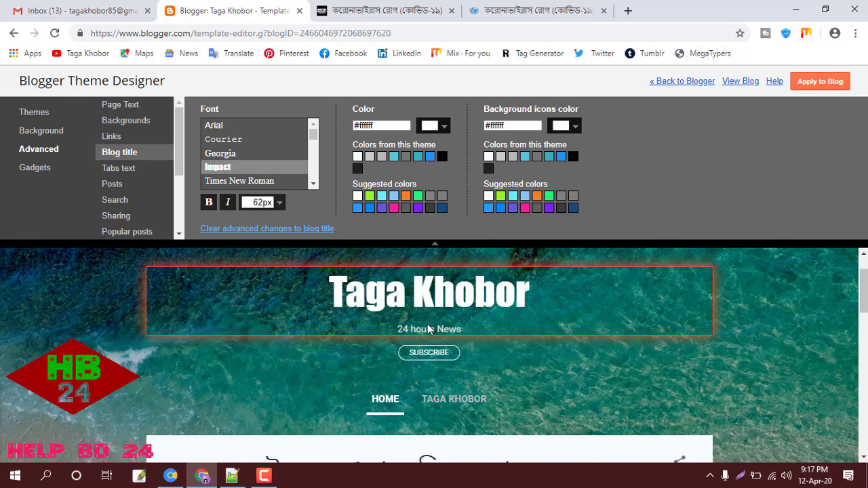
left_click(419, 196)
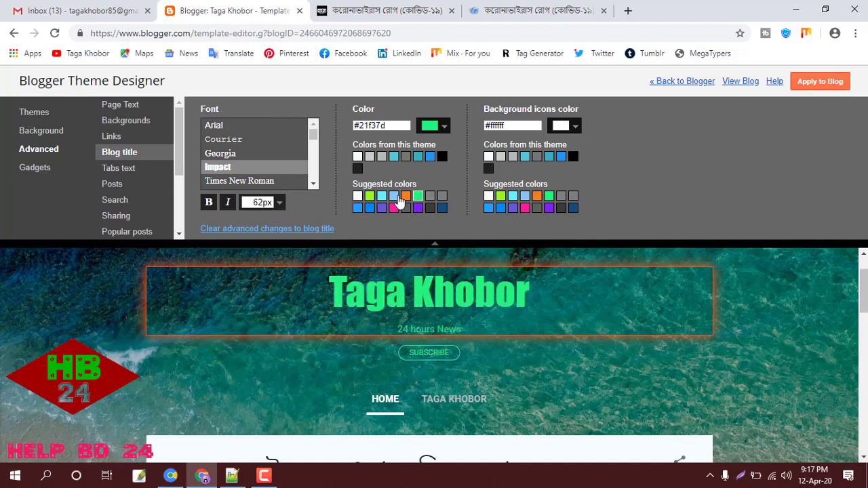
left_click(371, 197)
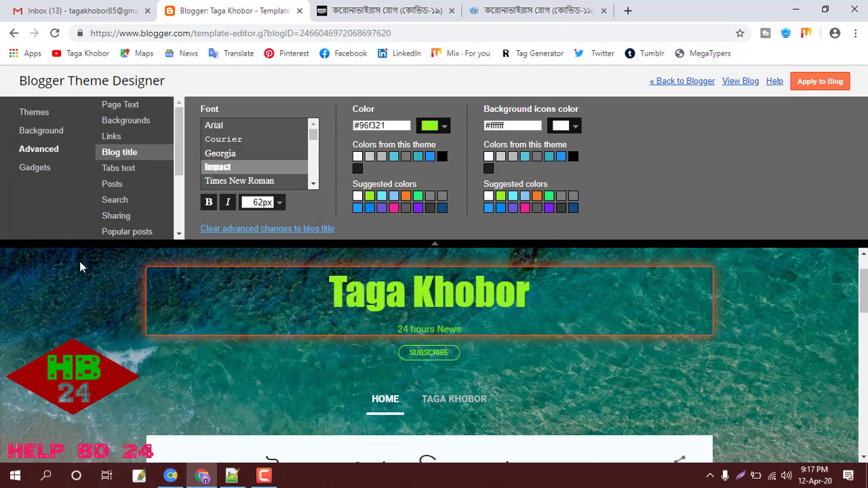
Set the tabs text's selected color to red #fa1616 and popup text color to green #00ff00, and check the blog preview
left_click(120, 173)
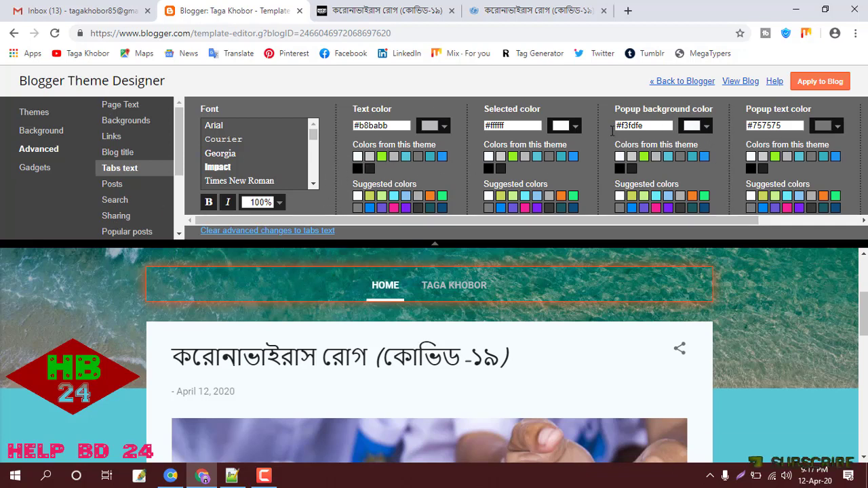
left_click(576, 131)
left_click(620, 180)
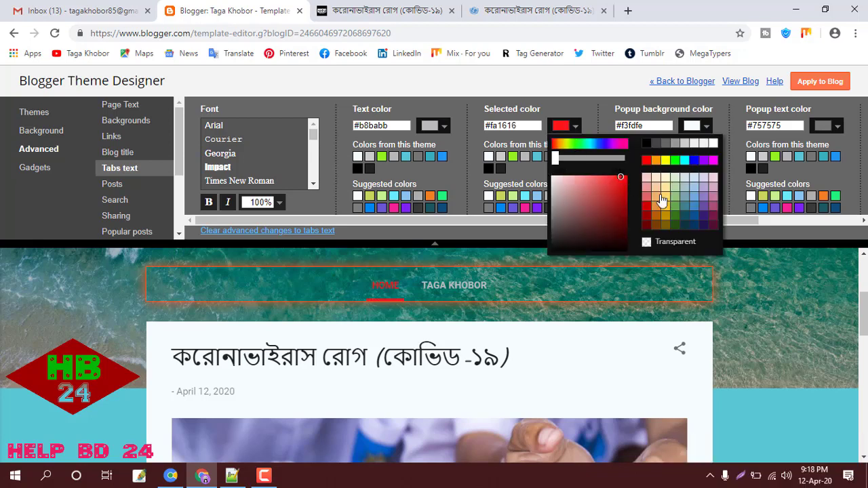
left_click(839, 126)
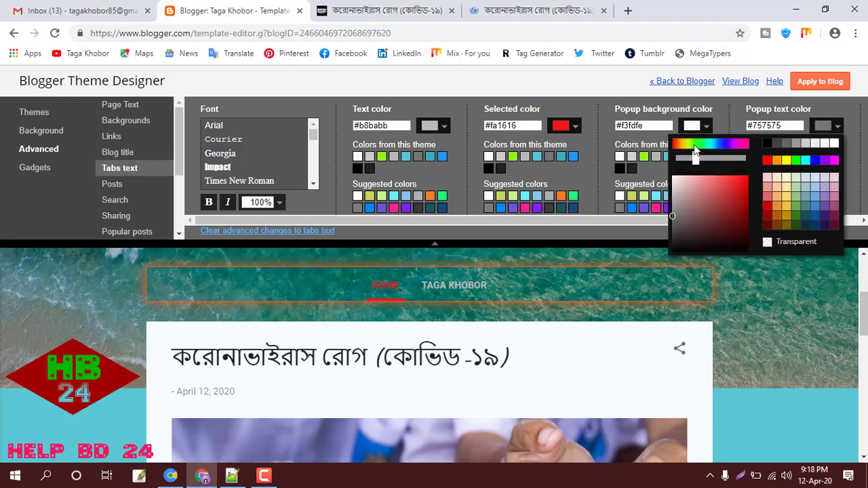
left_click(796, 160)
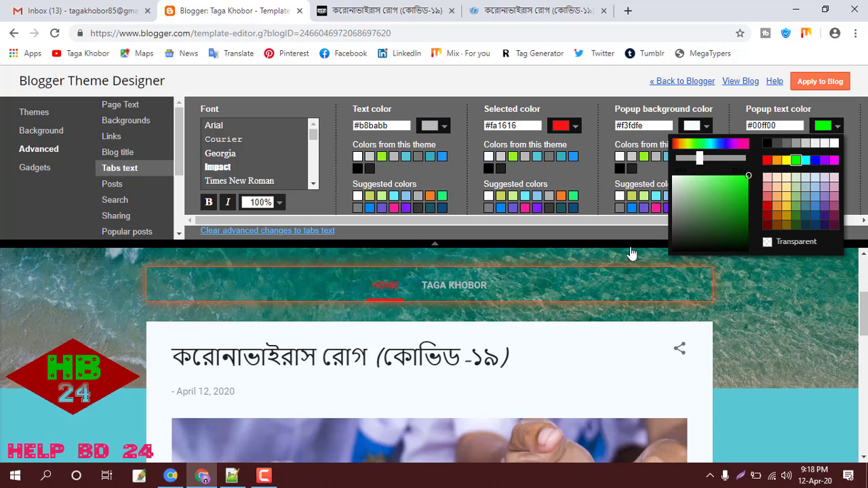
scroll(631, 253, "down", 1)
scroll(631, 252, "down", 3)
scroll(631, 253, "up", 3)
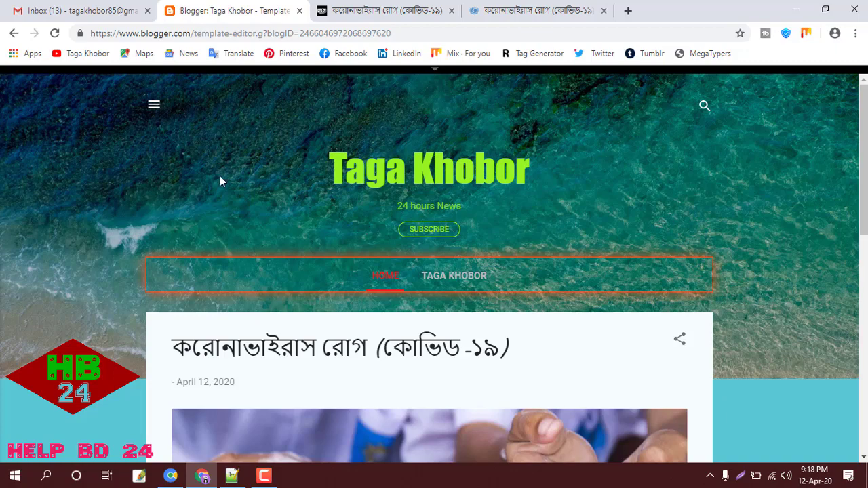
Apply the theme customizations to the blog and check the preview from the header down to the footer
scroll(382, 240, "down", 5)
scroll(431, 259, "up", 5)
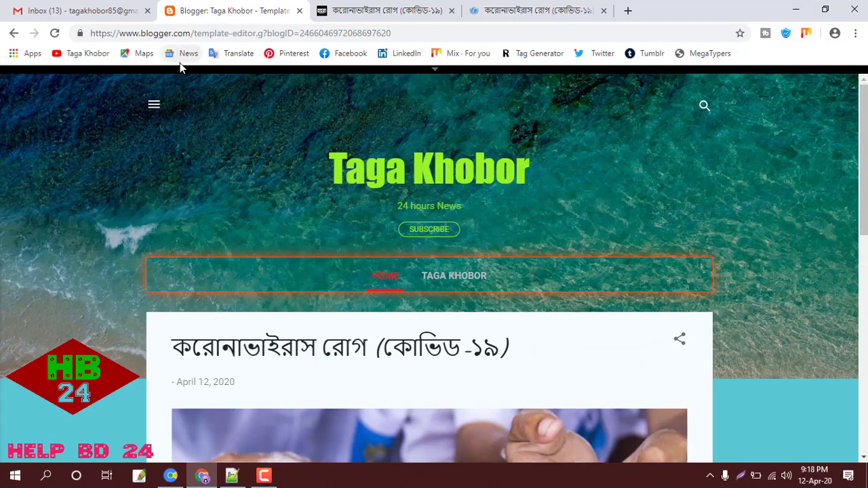
scroll(182, 73, "up", 3)
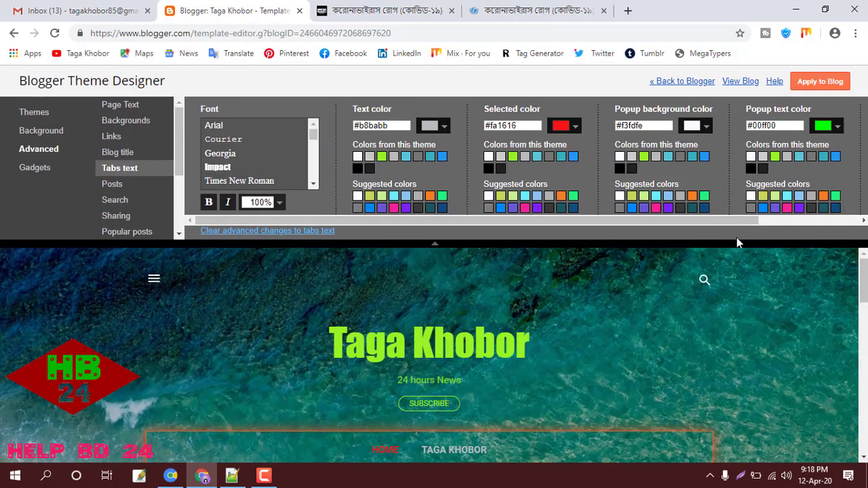
left_click(819, 84)
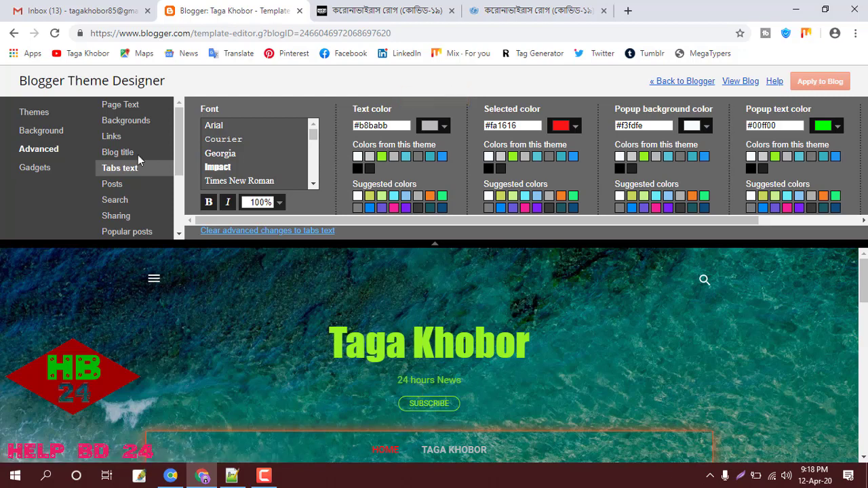
scroll(392, 387, "down", 5)
scroll(391, 383, "down", 3)
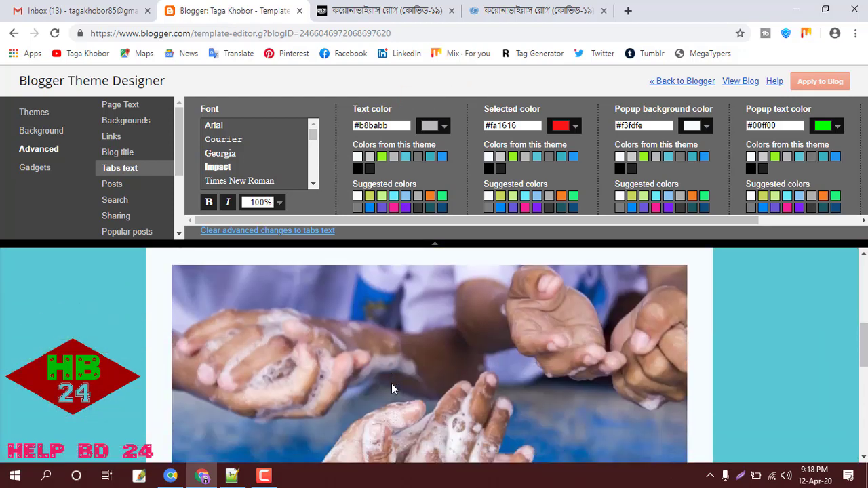
scroll(392, 384, "down", 8)
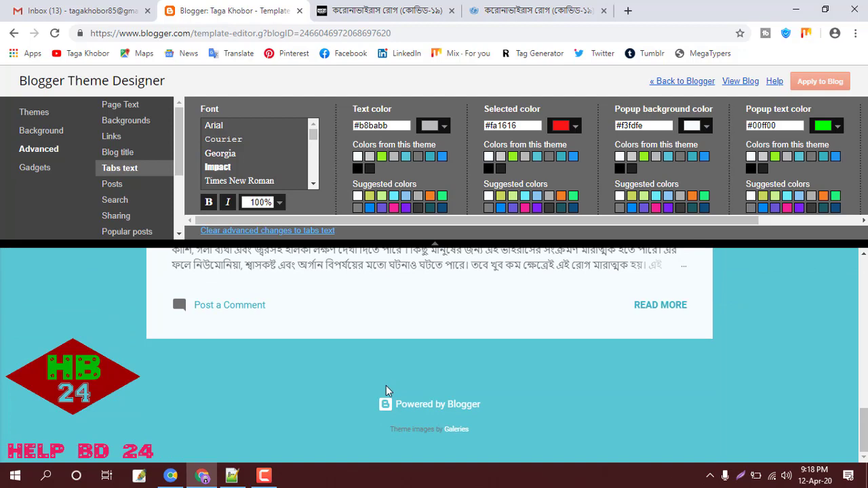
scroll(385, 386, "up", 15)
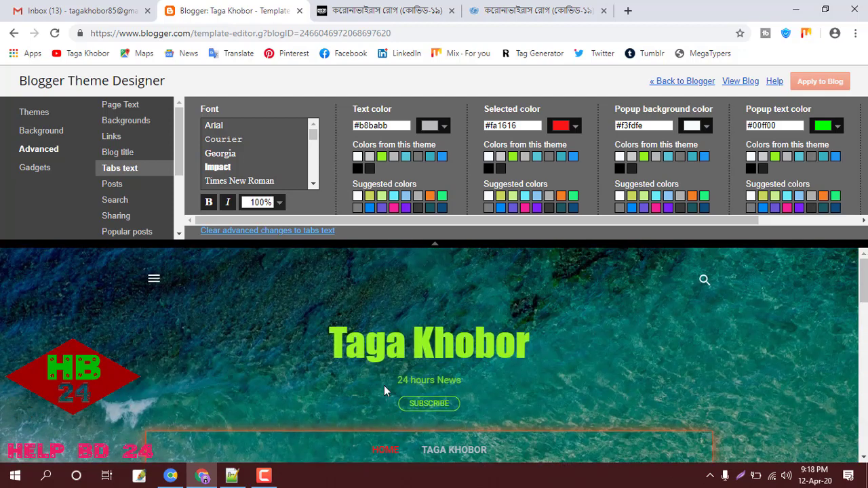
View the live blog and examine its header, page tabs, coronavirus post and footer with the new theme
left_click(736, 83)
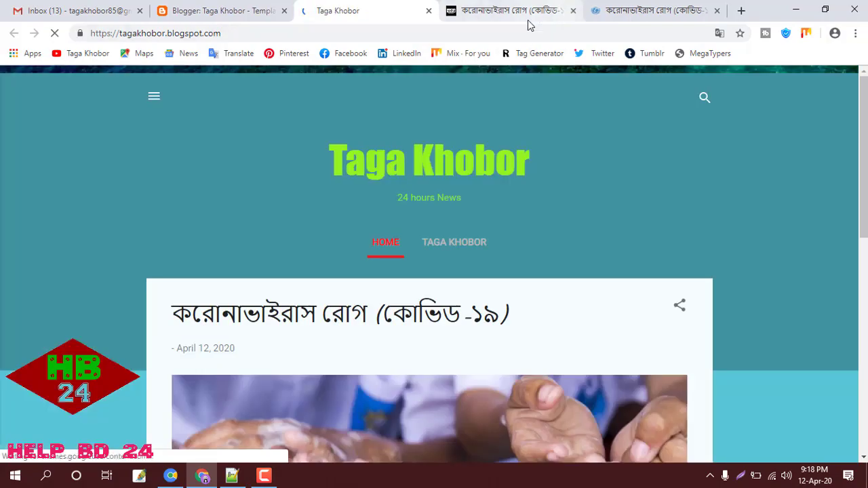
scroll(190, 165, "down", 5)
scroll(191, 161, "down", 3)
scroll(204, 203, "up", 8)
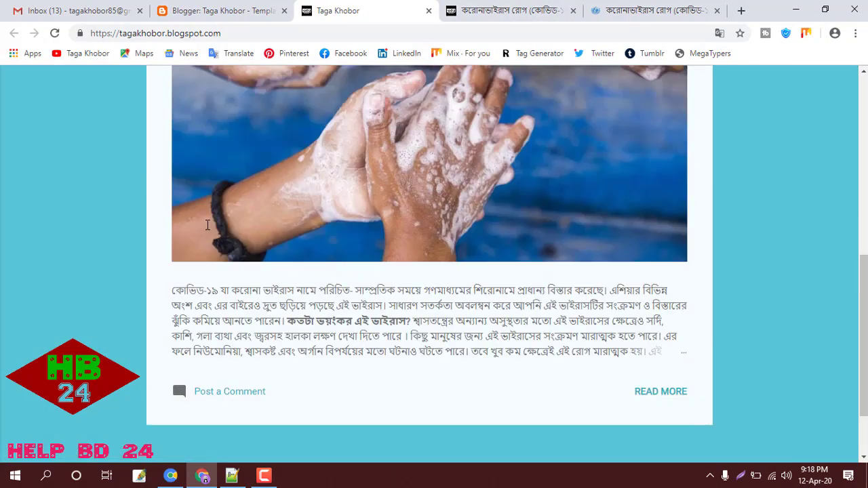
scroll(492, 249, "down", 5)
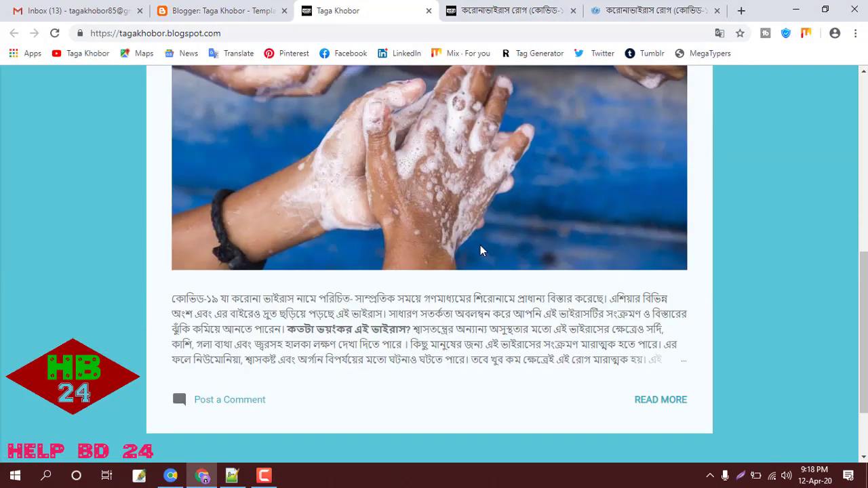
scroll(480, 245, "up", 4)
scroll(478, 250, "down", 4)
scroll(473, 250, "up", 8)
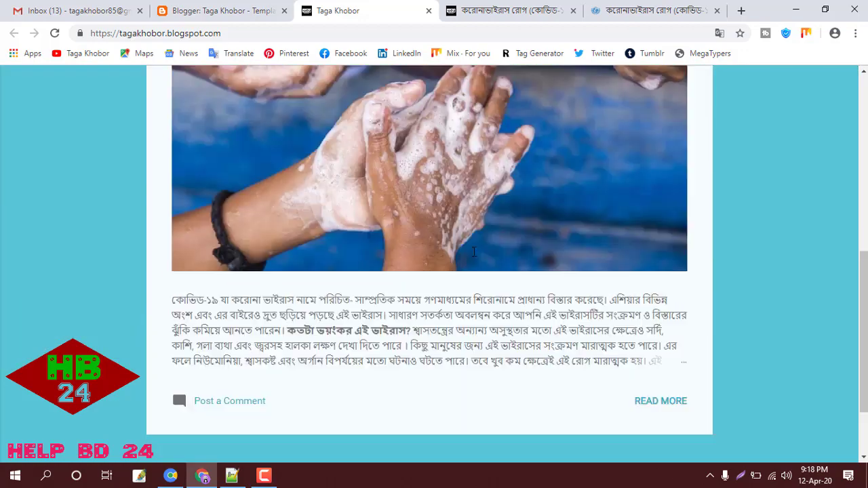
scroll(364, 269, "down", 4)
scroll(364, 269, "down", 3)
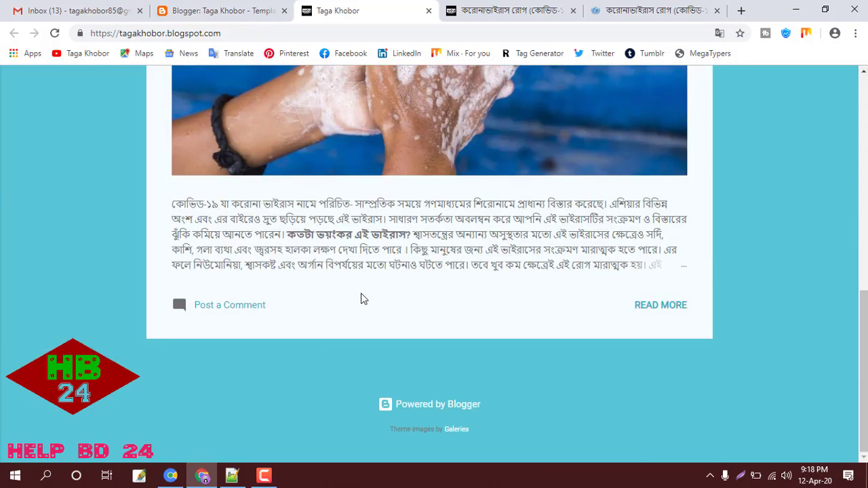
Follow the blog's Powered by Blogger link to the dashboard and open the live theme's HTML for editing
left_click(447, 406)
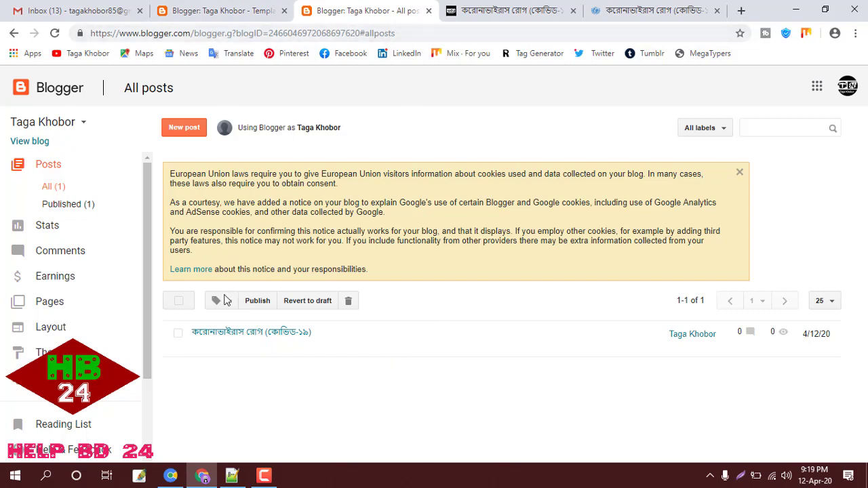
mouse_move(194, 349)
scroll(59, 407, "down", 2)
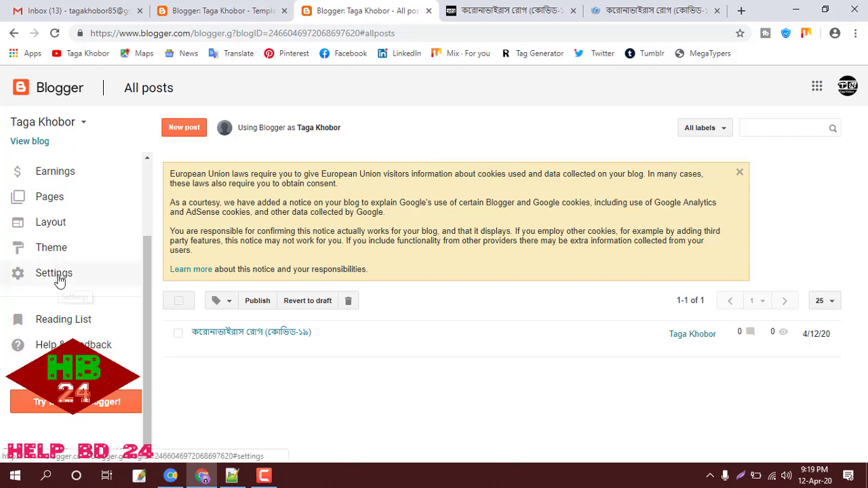
left_click(58, 250)
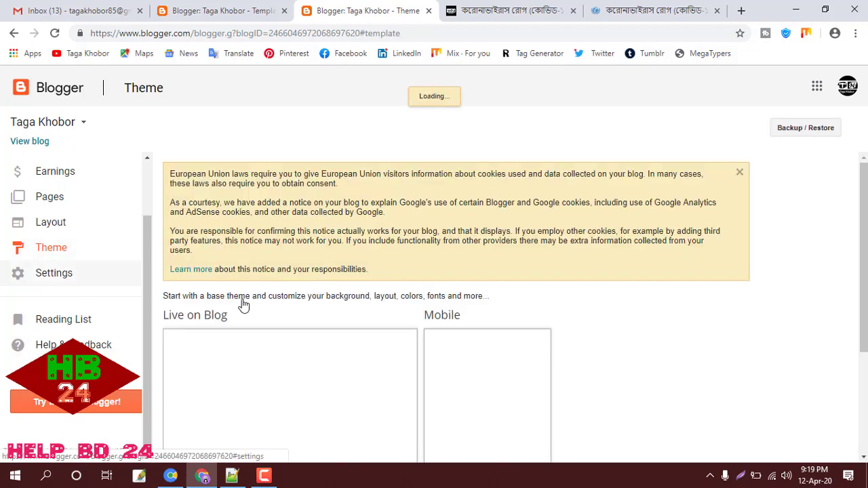
scroll(267, 316, "down", 5)
scroll(271, 305, "up", 2)
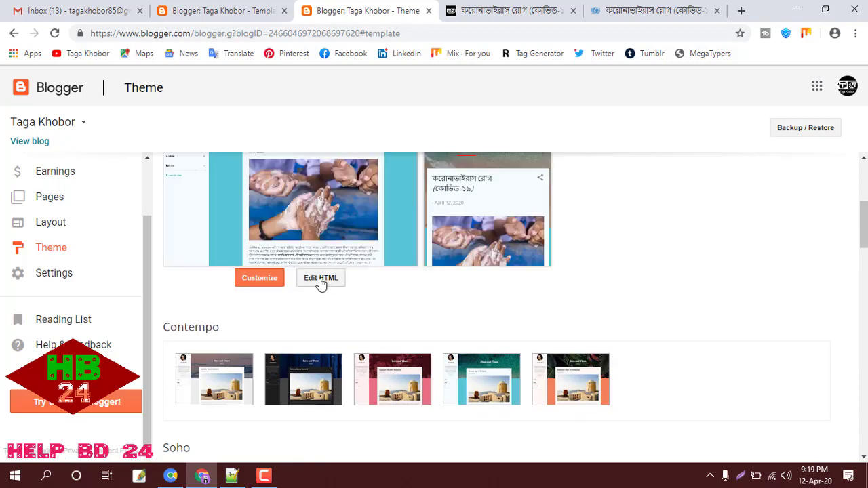
left_click(322, 280)
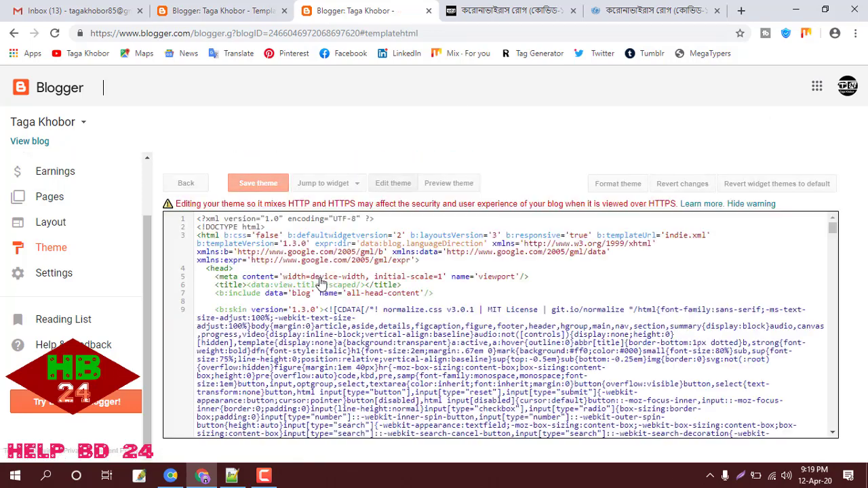
Look through the Contempo theme's code, from the color variable definitions to the template style rules
scroll(399, 285, "down", 5)
scroll(390, 309, "down", 20)
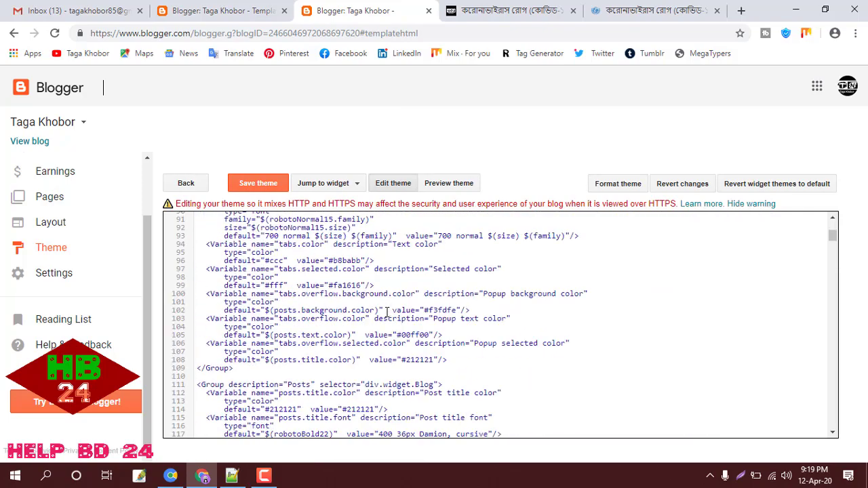
scroll(344, 338, "down", 10)
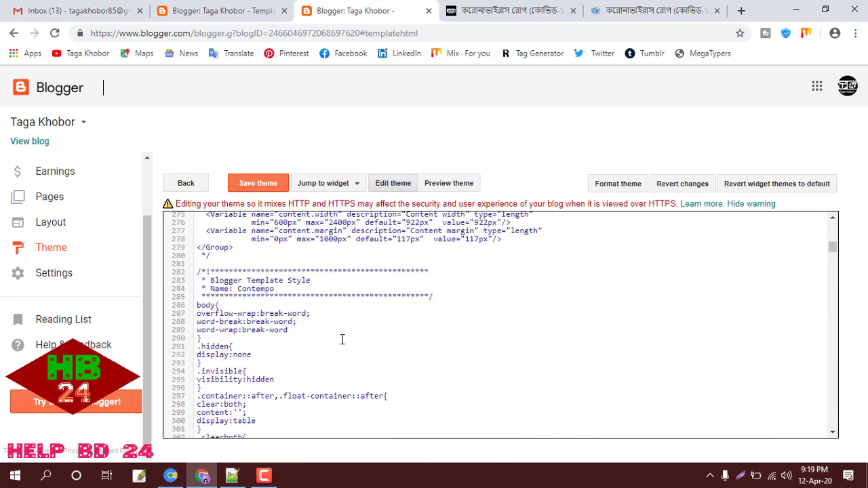
left_click(217, 314)
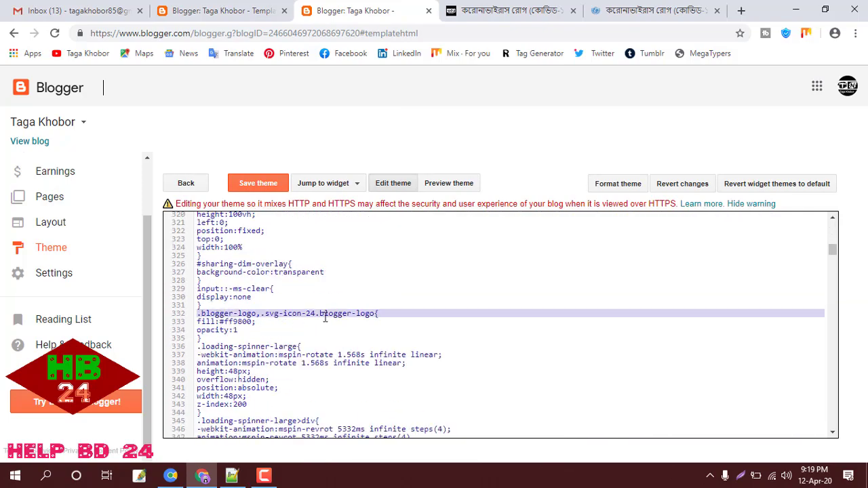
scroll(239, 348, "down", 20)
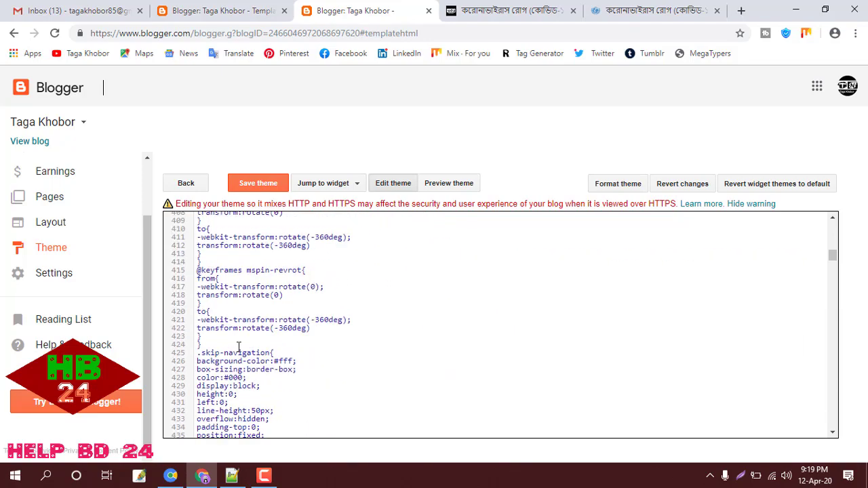
scroll(239, 348, "down", 6)
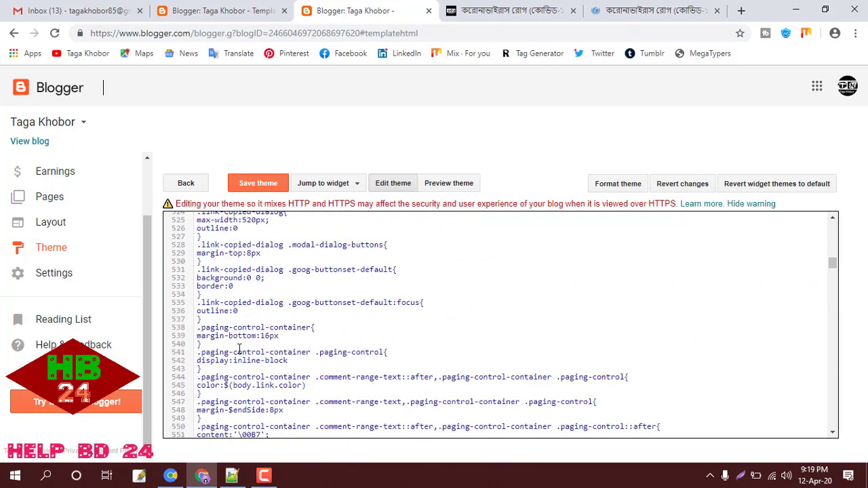
scroll(239, 348, "down", 1)
scroll(239, 348, "up", 13)
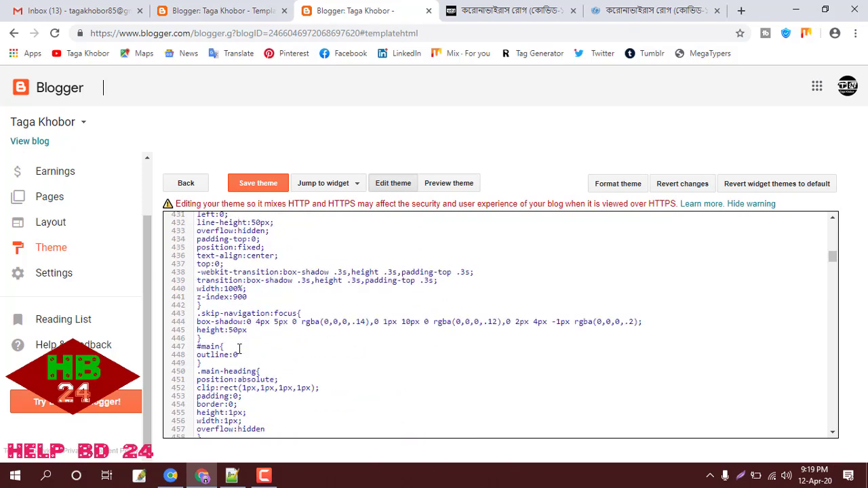
scroll(203, 326, "up", 4)
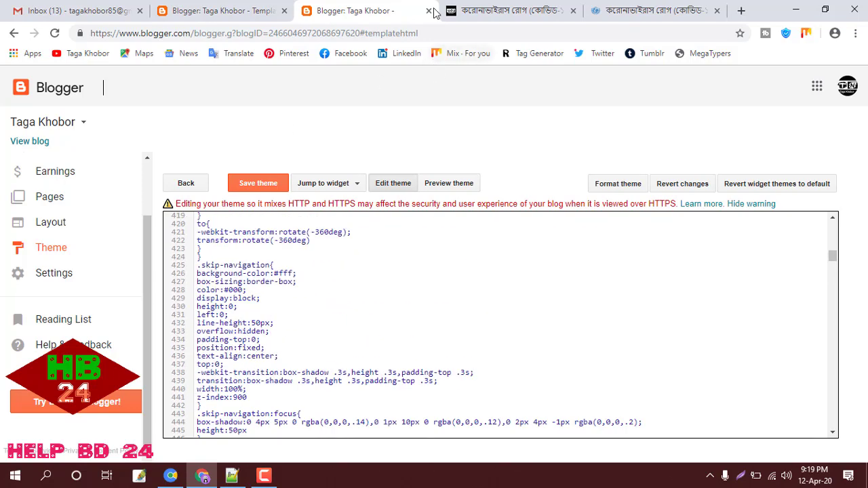